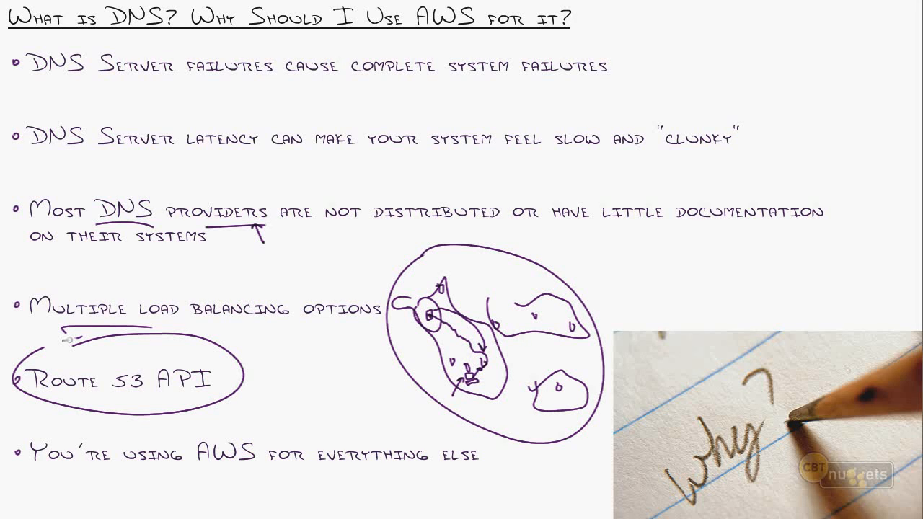
# Annotate the slide with a handwritten name and "EC2", circle the name, and draw a long arrow to the Route 53 API bullet
pyautogui.moveTo(739, 57); pyautogui.dragTo(761, 64)
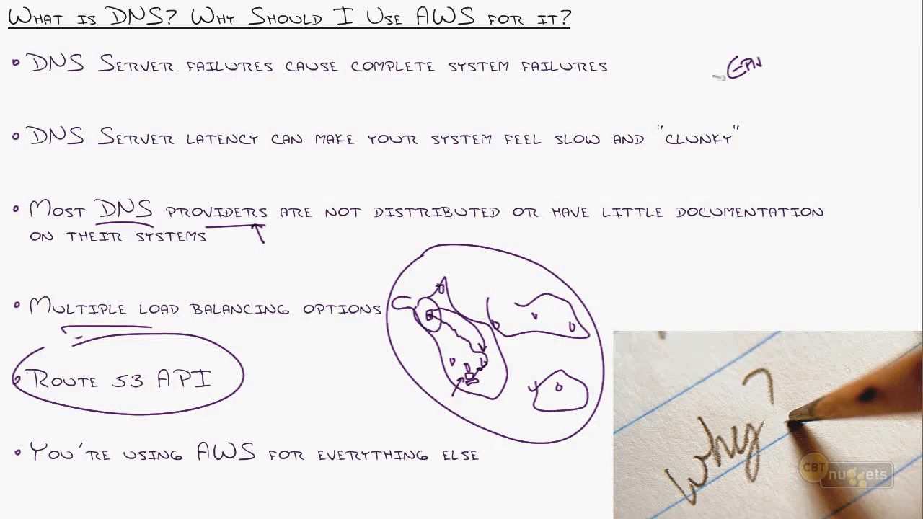
pyautogui.moveTo(655, 84)
pyautogui.mouseDown()
pyautogui.moveTo(678, 95)
pyautogui.moveTo(722, 77)
pyautogui.mouseUp()
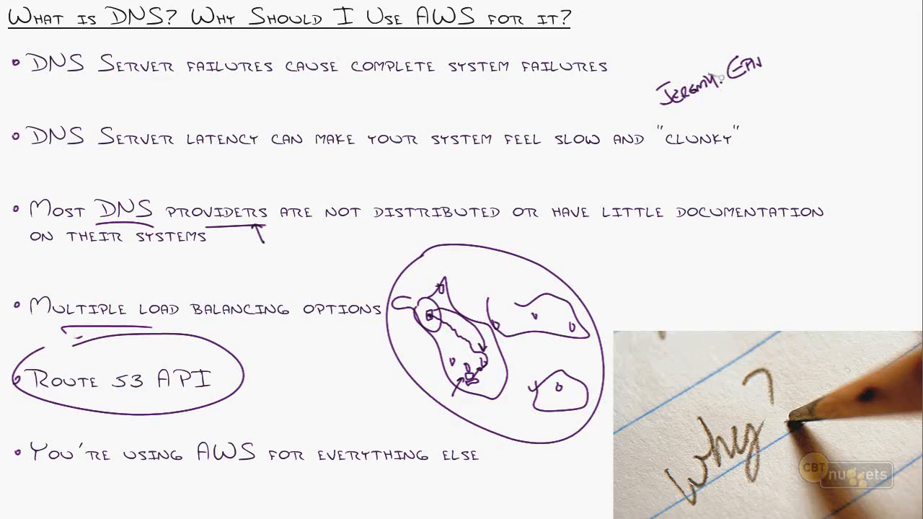
pyautogui.moveTo(691, 69)
pyautogui.mouseDown()
pyautogui.moveTo(793, 76)
pyautogui.moveTo(678, 37)
pyautogui.mouseUp()
pyautogui.moveTo(815, 49)
pyautogui.mouseDown()
pyautogui.moveTo(812, 61)
pyautogui.moveTo(826, 46)
pyautogui.moveTo(838, 51)
pyautogui.moveTo(815, 86)
pyautogui.moveTo(666, 107)
pyautogui.moveTo(310, 220)
pyautogui.moveTo(185, 352)
pyautogui.moveTo(196, 343)
pyautogui.mouseUp()
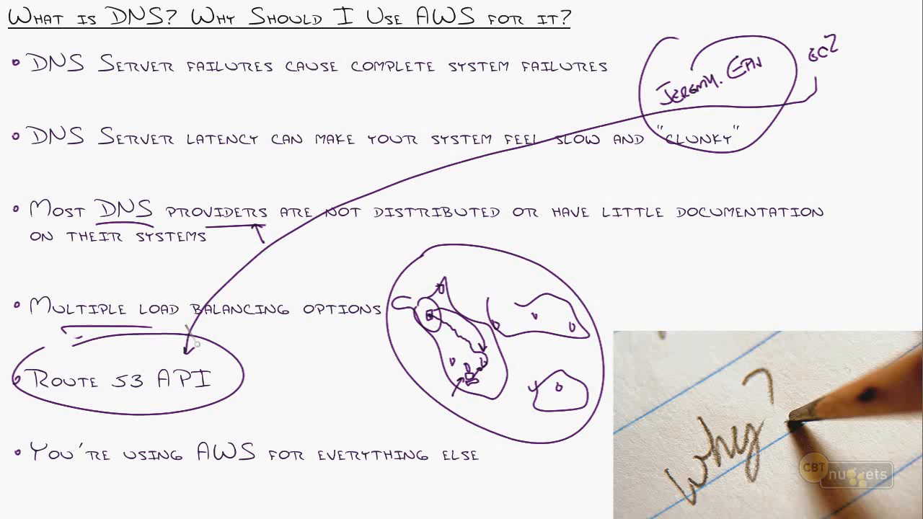
# Mark the Route 53 API bullet and underline the "You're using AWS for everything else" bullet, clearing all ink at the end
pyautogui.moveTo(227, 407)
pyautogui.mouseDown()
pyautogui.moveTo(211, 393)
pyautogui.moveTo(216, 384)
pyautogui.mouseUp()
pyautogui.moveTo(30, 482); pyautogui.dragTo(120, 469)
pyautogui.moveTo(245, 469); pyautogui.dragTo(379, 494)
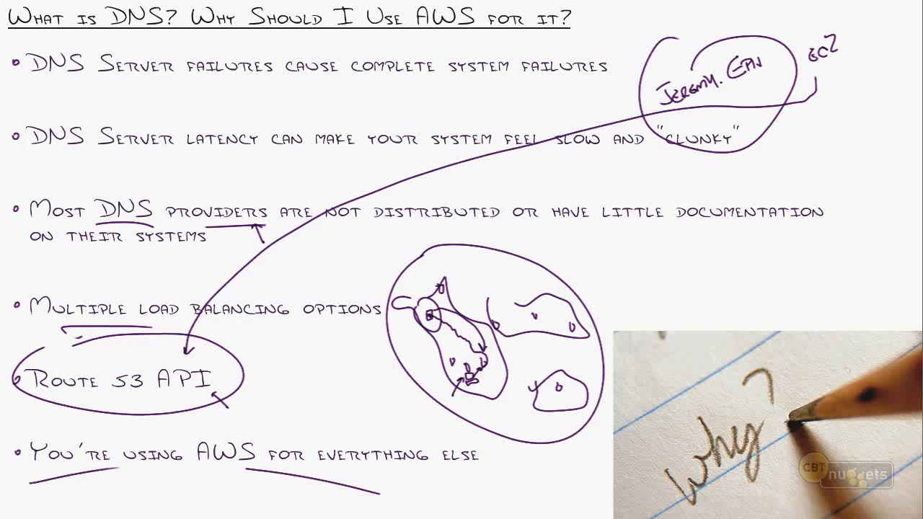
pyautogui.press('e')
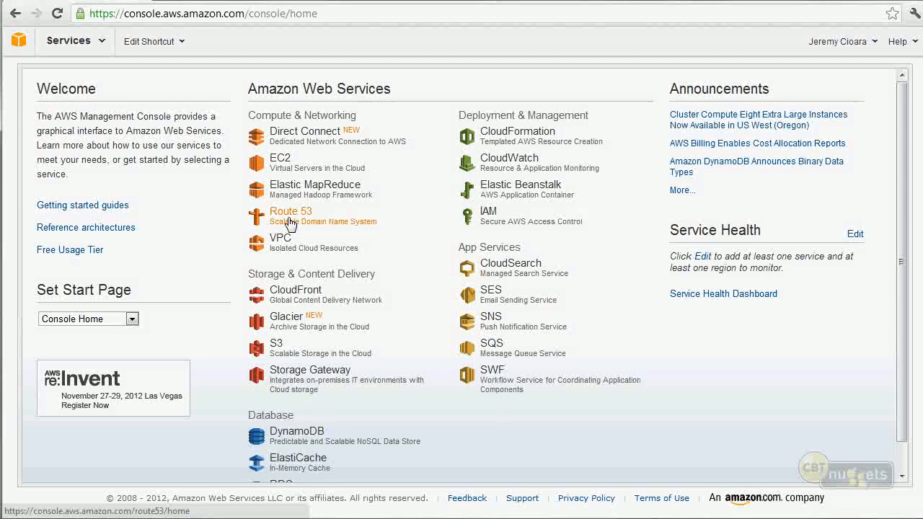
# Open the Route 53 service from the AWS Management Console home page
pyautogui.click(290, 223)
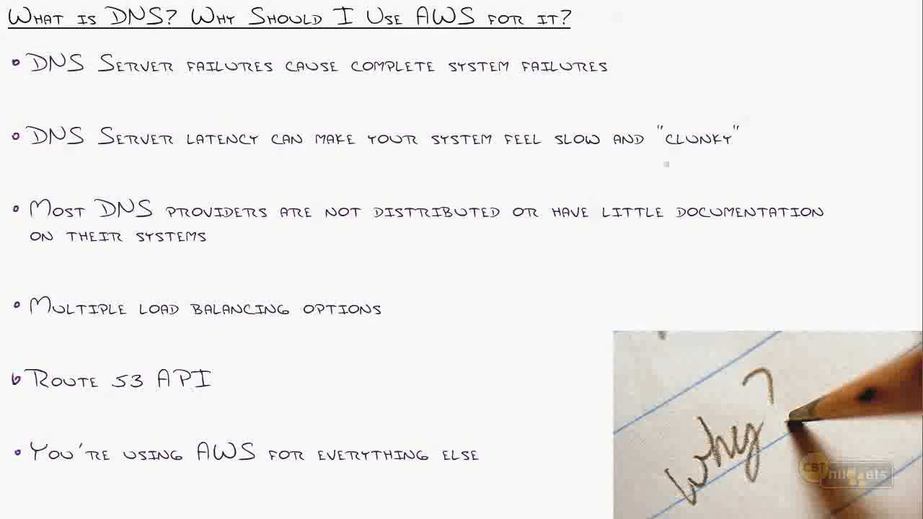
# Switch back to the DNS slide and handwrite "Bluehost" with "(AFLIFE.com)" beneath it in purple, underlining the domain
pyautogui.moveTo(750, 48)
pyautogui.mouseDown()
pyautogui.moveTo(748, 70)
pyautogui.moveTo(799, 43)
pyautogui.mouseUp()
pyautogui.moveTo(805, 39); pyautogui.dragTo(808, 43)
pyautogui.moveTo(810, 34)
pyautogui.mouseDown()
pyautogui.moveTo(825, 30)
pyautogui.moveTo(817, 42)
pyautogui.mouseUp()
pyautogui.moveTo(777, 77)
pyautogui.mouseDown()
pyautogui.moveTo(792, 96)
pyautogui.moveTo(811, 98)
pyautogui.moveTo(819, 81)
pyautogui.moveTo(828, 97)
pyautogui.moveTo(853, 75)
pyautogui.moveTo(898, 64)
pyautogui.mouseUp()
pyautogui.moveTo(802, 79); pyautogui.dragTo(799, 113)
pyautogui.moveTo(889, 46); pyautogui.dragTo(897, 70)
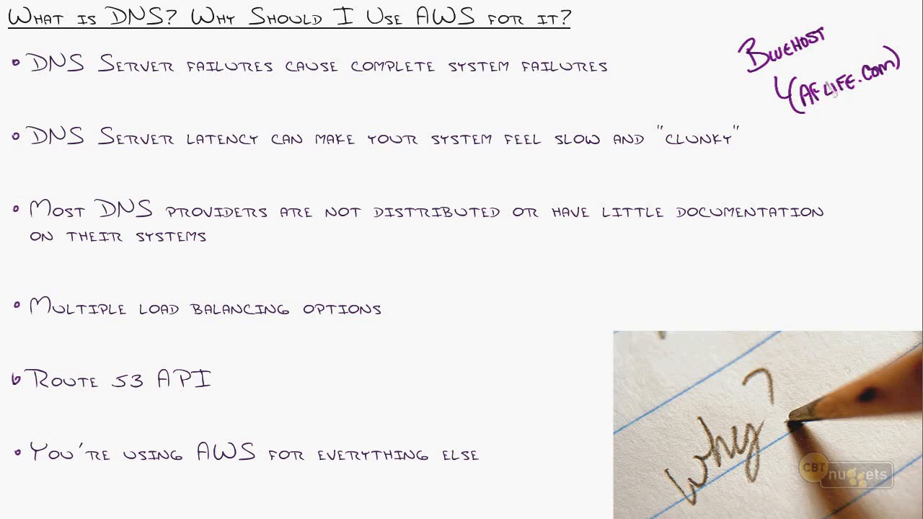
pyautogui.moveTo(819, 112); pyautogui.dragTo(875, 89)
# Draw a blue arrow from the domain to a handwritten "(DNS)", with one arrow back to Bluehost and another leading away
pyautogui.moveTo(834, 121)
pyautogui.mouseDown()
pyautogui.moveTo(843, 167)
pyautogui.moveTo(848, 159)
pyautogui.moveTo(825, 200)
pyautogui.moveTo(846, 179)
pyautogui.moveTo(842, 190)
pyautogui.moveTo(869, 194)
pyautogui.mouseUp()
pyautogui.moveTo(816, 173); pyautogui.dragTo(814, 201)
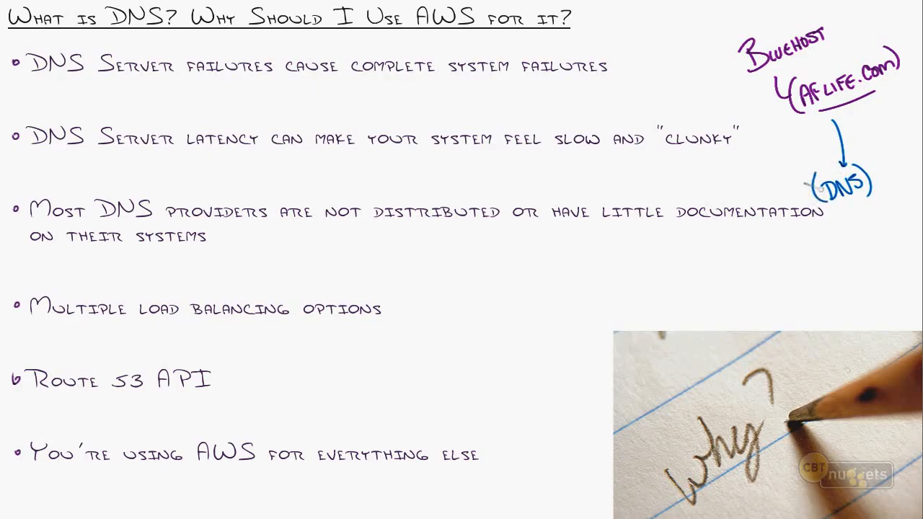
pyautogui.moveTo(787, 164); pyautogui.dragTo(751, 80)
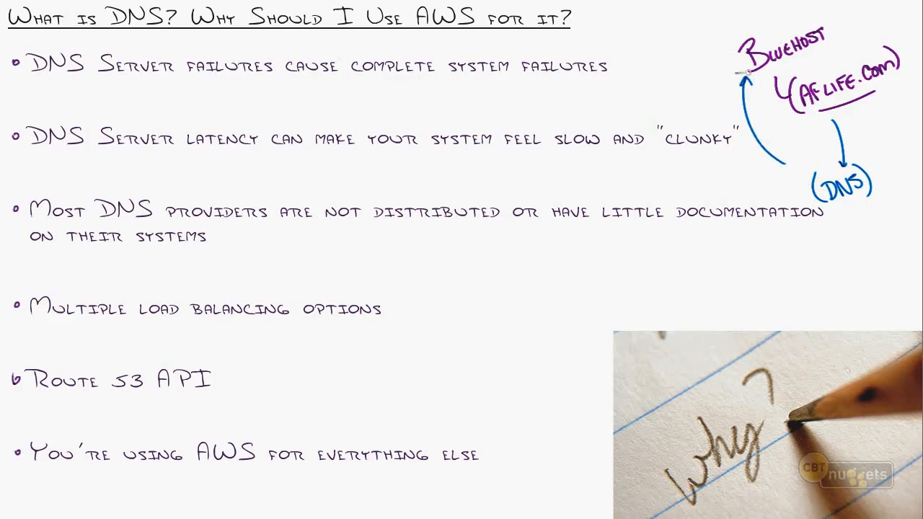
pyautogui.moveTo(845, 199)
pyautogui.mouseDown()
pyautogui.moveTo(853, 218)
pyautogui.moveTo(701, 281)
pyautogui.moveTo(720, 287)
pyautogui.mouseUp()
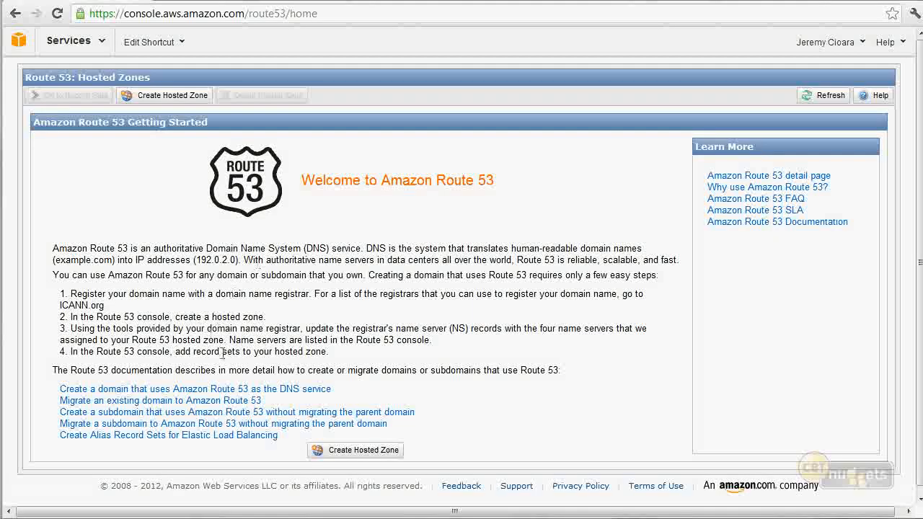
# Open the Amazon Route 53 FAQ, find "pric" on the page, and go to the question about the price of Route 53
pyautogui.click(787, 201)
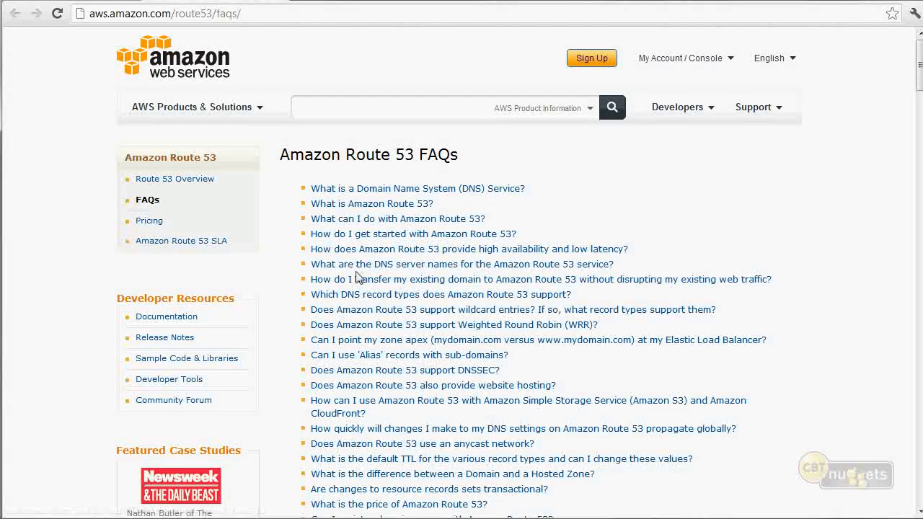
pyautogui.scroll(-2, 359, 278)
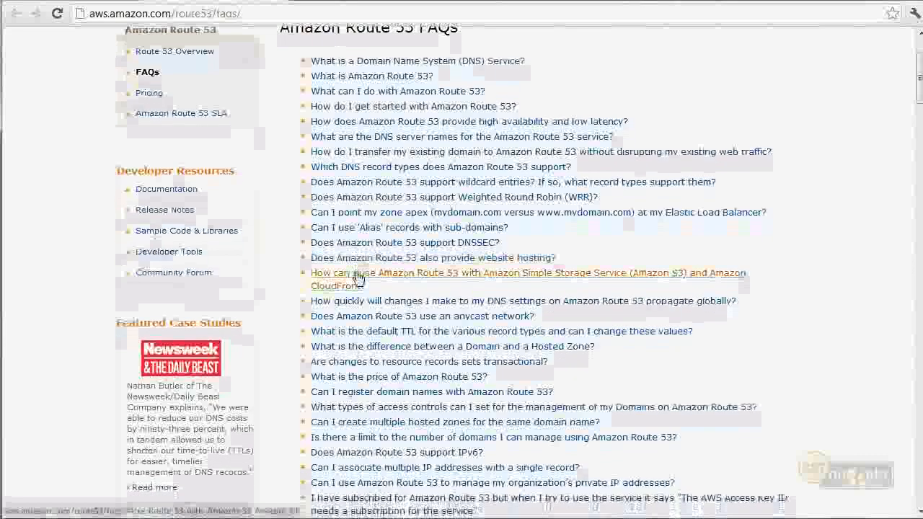
pyautogui.hotkey('ctrl', 'f')
pyautogui.write('pric')
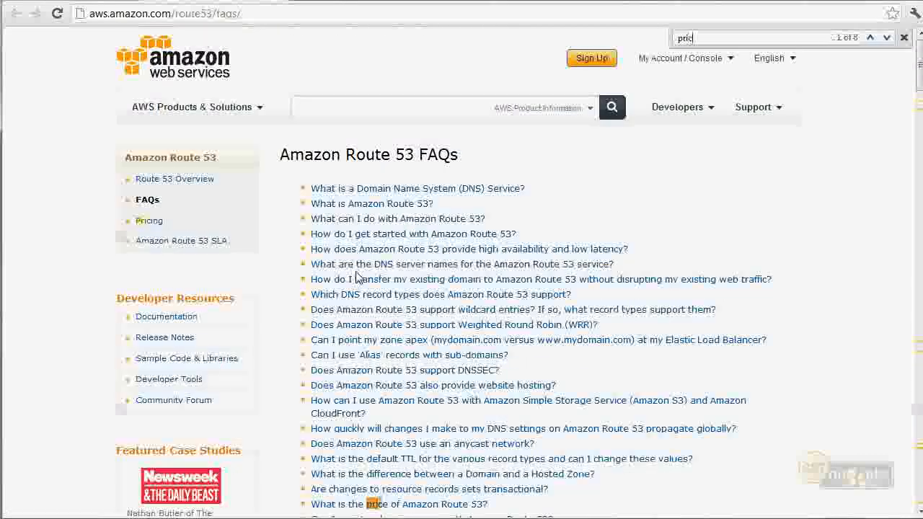
pyautogui.click(435, 505)
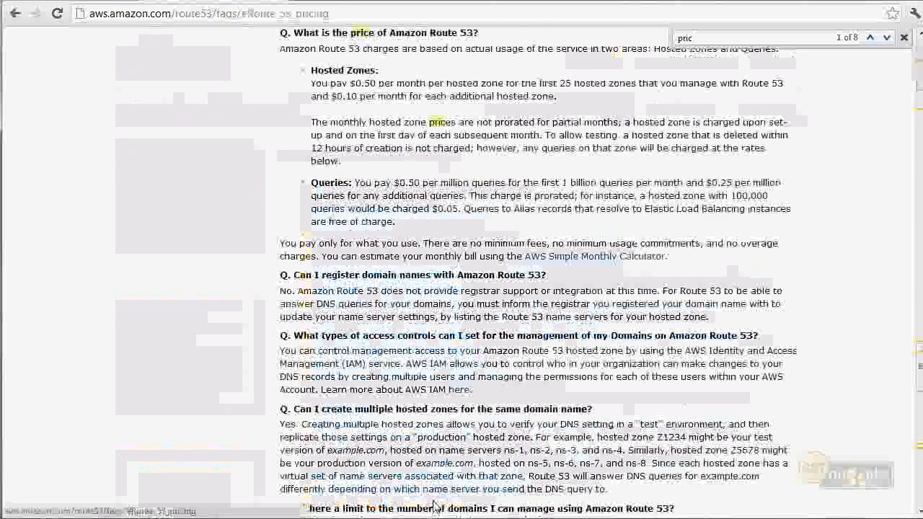
# Examine the FAQ's hosted zone and query pricing, highlighting the relevant rates in the text
pyautogui.moveTo(363, 81); pyautogui.dragTo(554, 96)
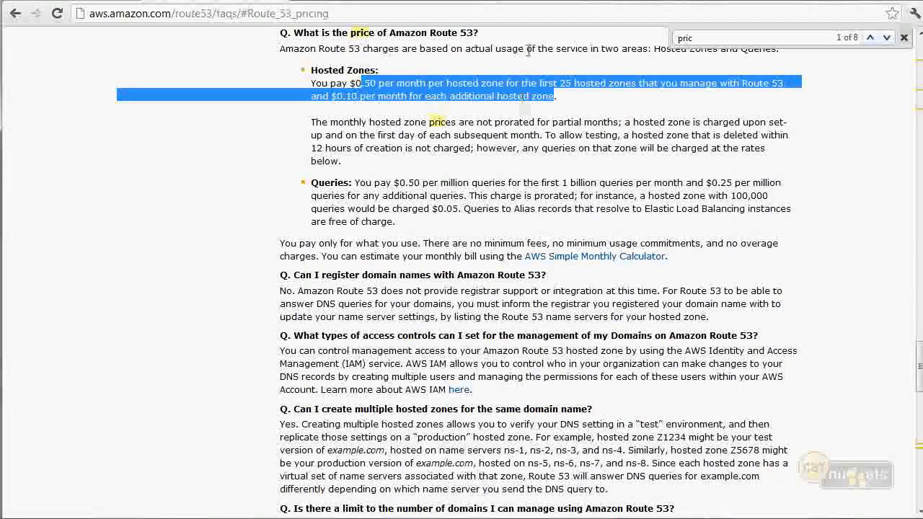
pyautogui.click(439, 93)
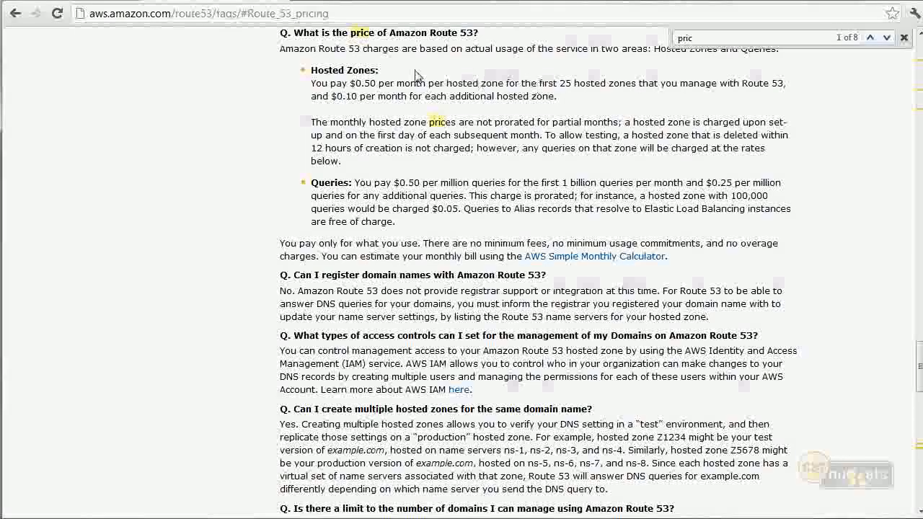
pyautogui.moveTo(356, 96); pyautogui.dragTo(352, 96)
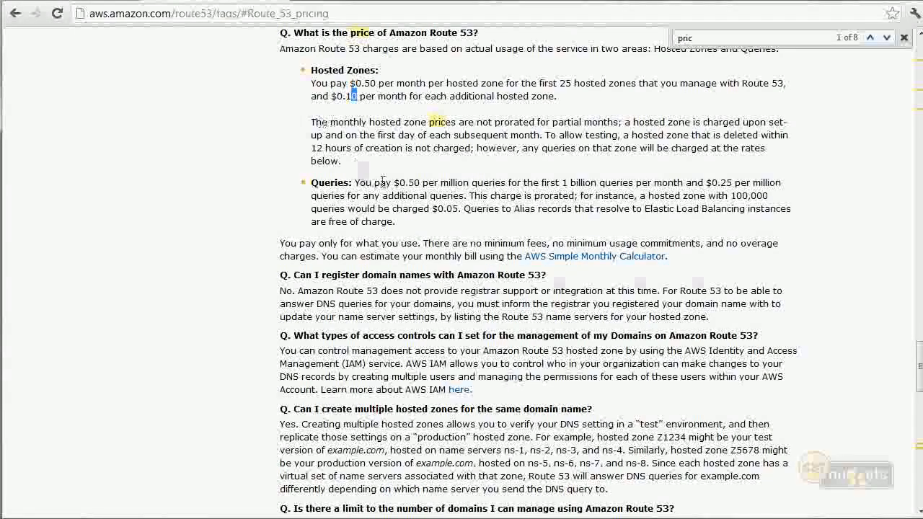
pyautogui.moveTo(409, 182); pyautogui.dragTo(460, 192)
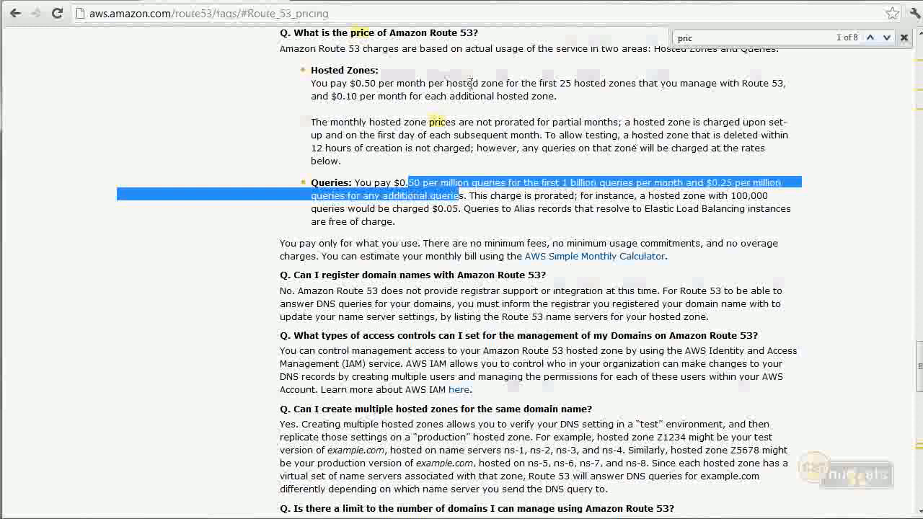
pyautogui.doubleClick(473, 83)
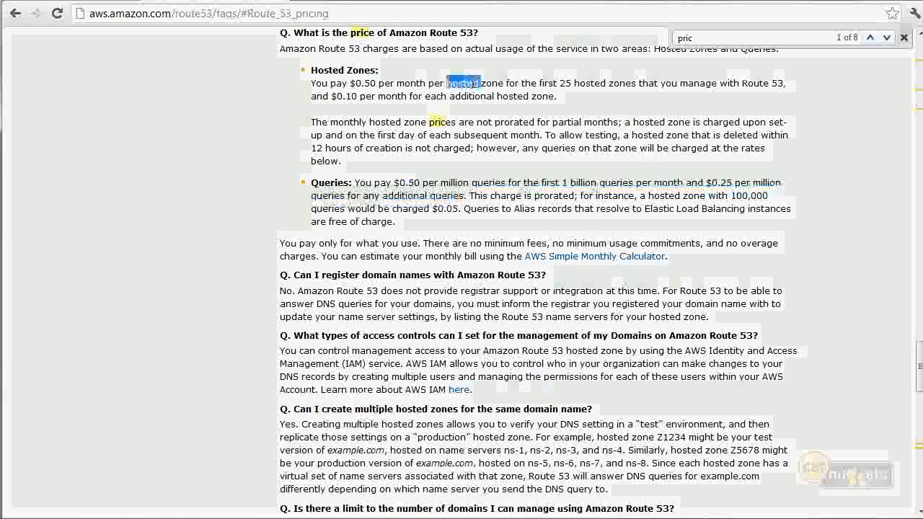
pyautogui.moveTo(420, 183); pyautogui.dragTo(424, 182)
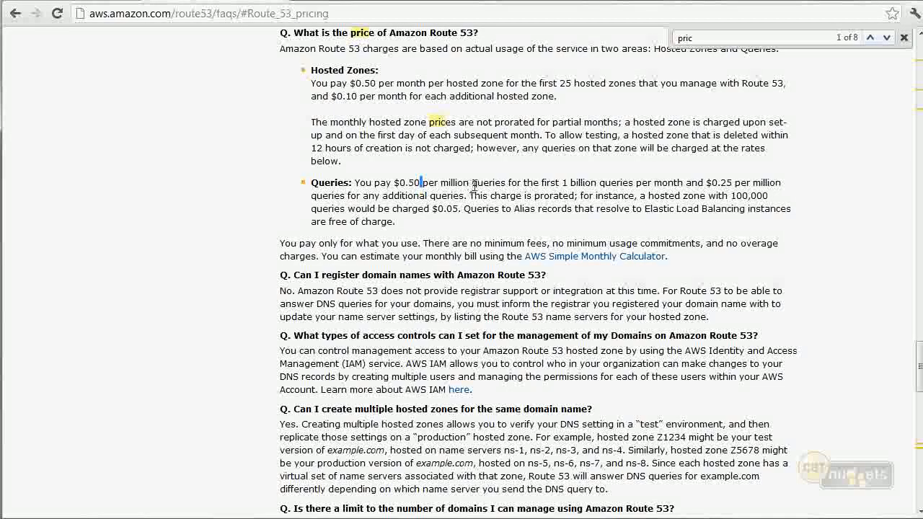
pyautogui.doubleClick(456, 183)
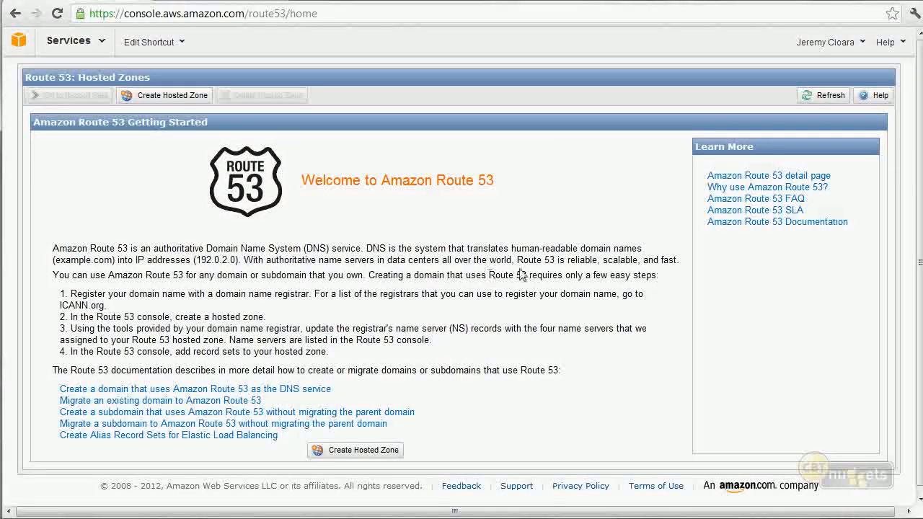
# Open the new hosted zone form in the Route 53 console and highlight the FAQ's rule on testing and deleted hosted zones
pyautogui.doubleClick(463, 176)
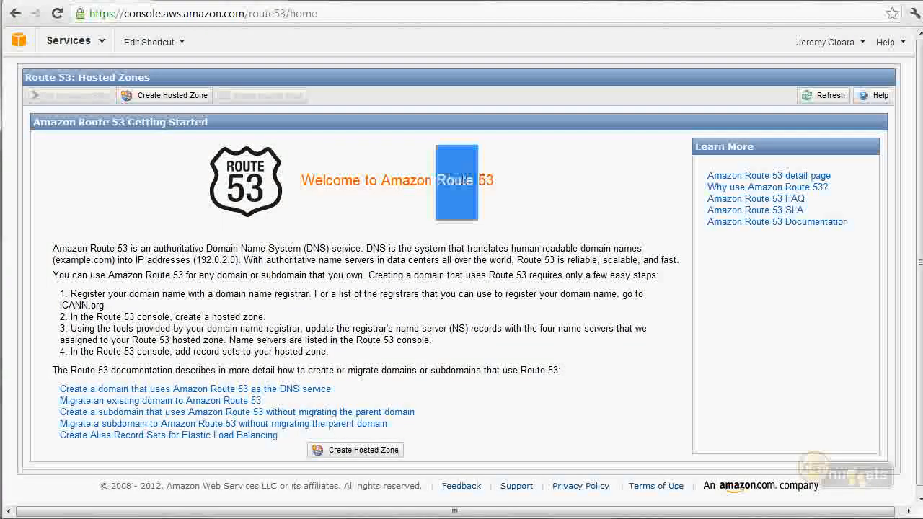
pyautogui.click(433, 208)
pyautogui.click(189, 96)
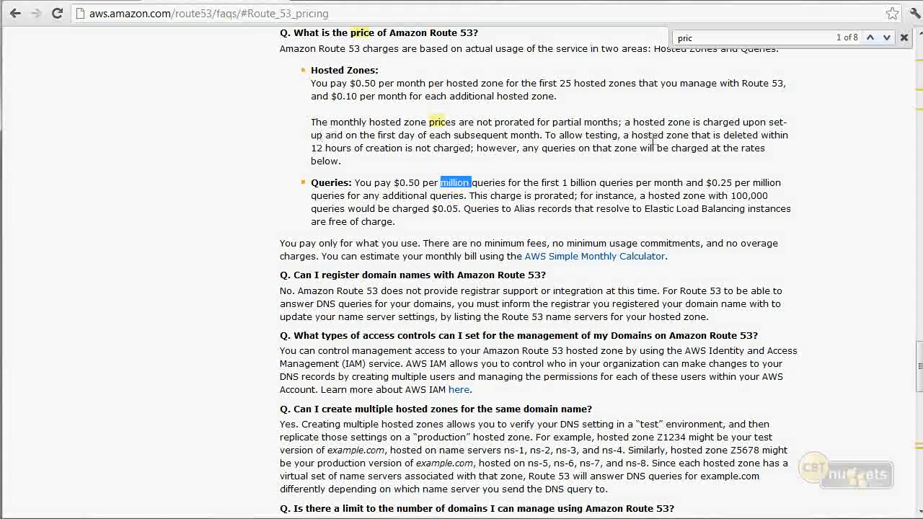
pyautogui.moveTo(546, 134); pyautogui.dragTo(472, 148)
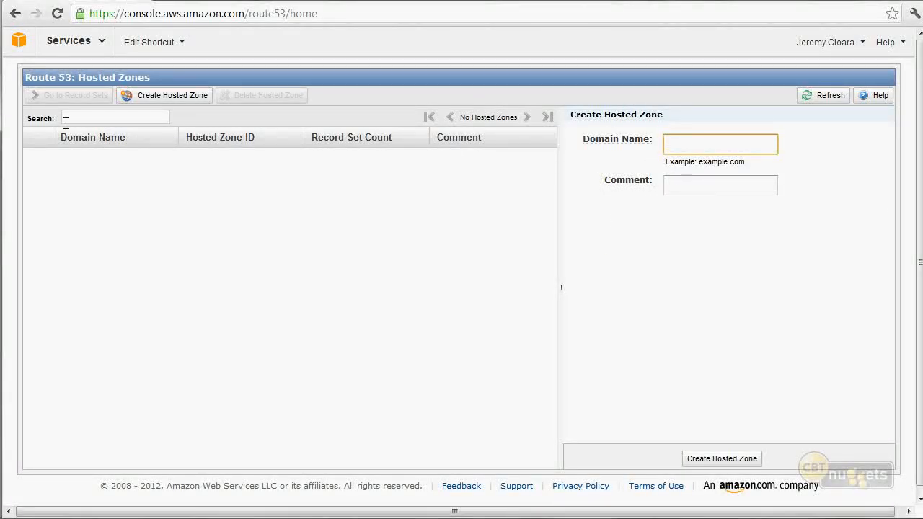
# Create a hosted zone for the domain nuggetlab.com with the comment "CBTNuggets Lab Files"
pyautogui.click(201, 100)
pyautogui.write('nuggetlab.com')
pyautogui.press('Tab')
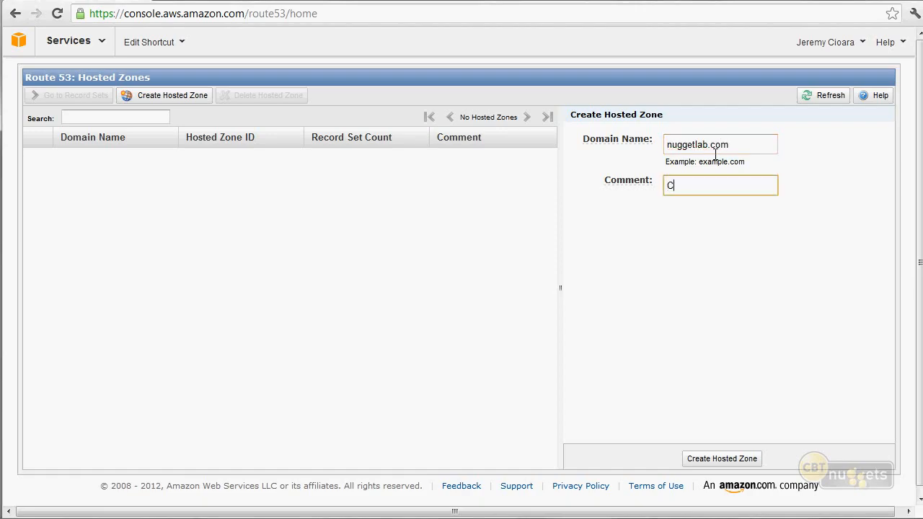
pyautogui.write('CBTNuggets Lab Files')
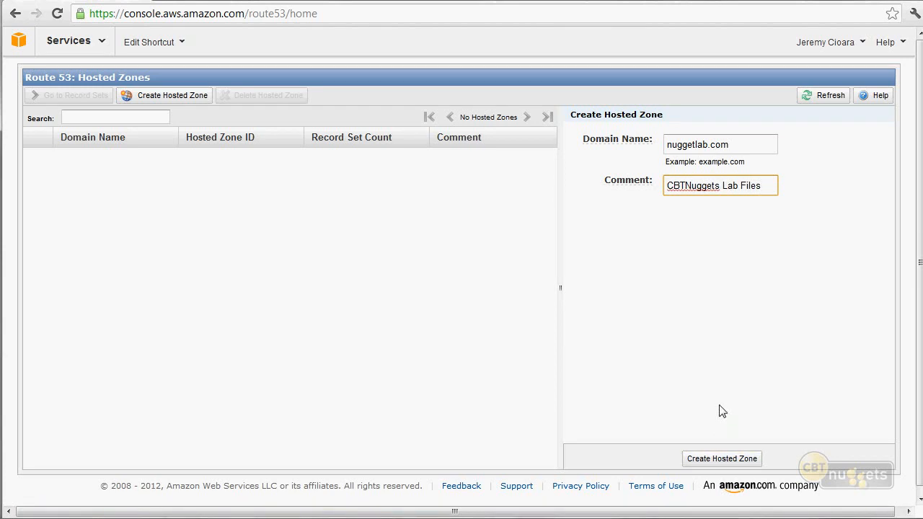
pyautogui.click(723, 460)
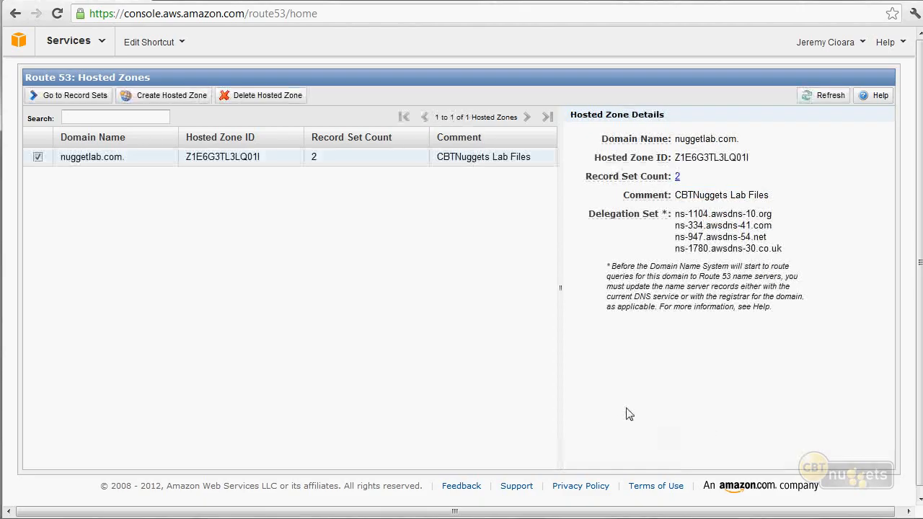
# Highlight the four delegation set name servers of the nuggetlab.com zone, and add a pen mark near the DNS arrow on the slide
pyautogui.moveTo(587, 213); pyautogui.dragTo(752, 225)
pyautogui.click(752, 225)
pyautogui.moveTo(800, 257); pyautogui.dragTo(675, 214)
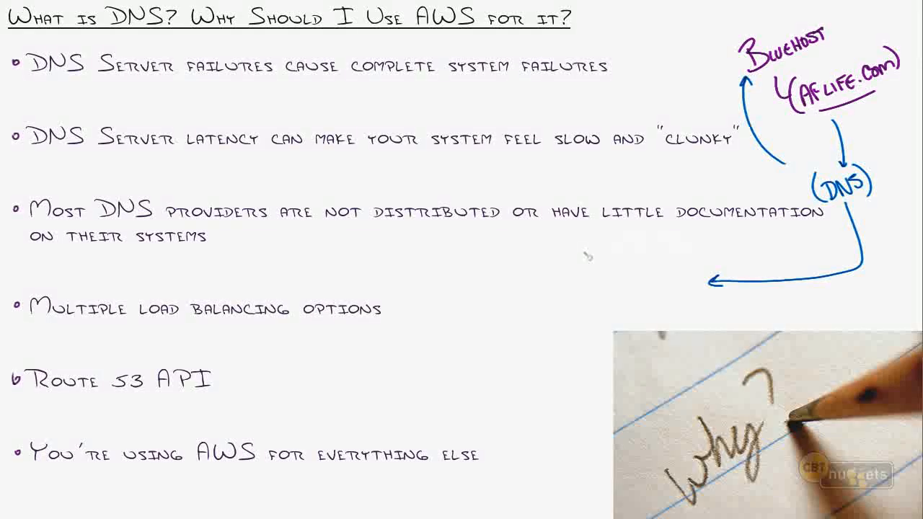
pyautogui.moveTo(583, 257)
pyautogui.mouseDown()
pyautogui.moveTo(582, 288)
pyautogui.moveTo(593, 277)
pyautogui.moveTo(583, 308)
pyautogui.moveTo(587, 352)
pyautogui.mouseUp()
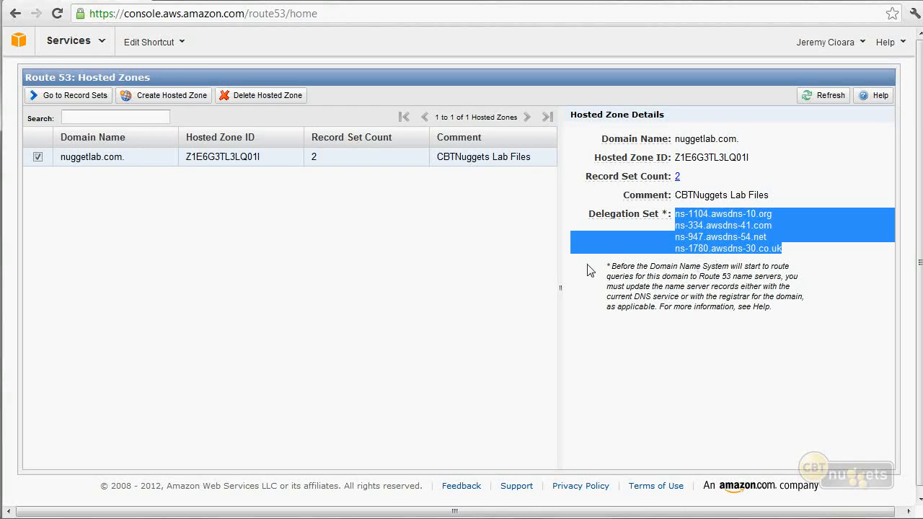
# Select the nuggetlab.com hosted zone and open its record sets
pyautogui.click(119, 163)
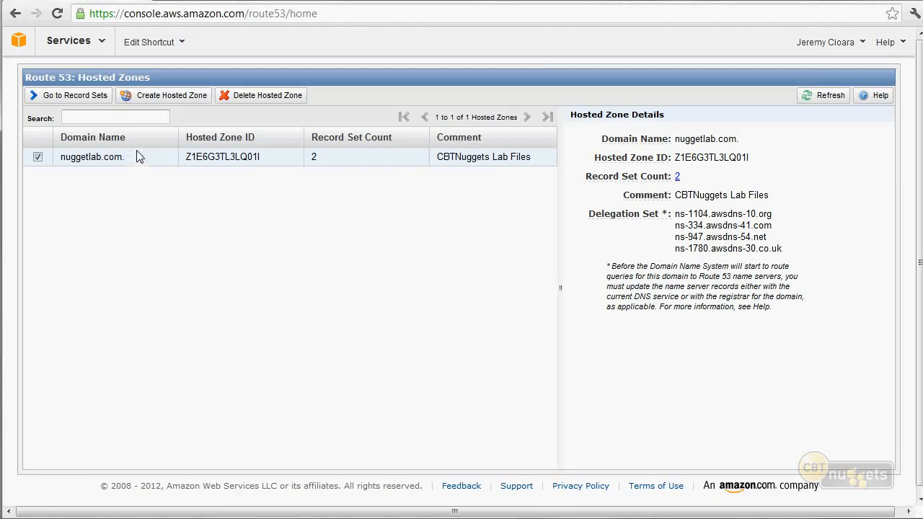
pyautogui.click(88, 100)
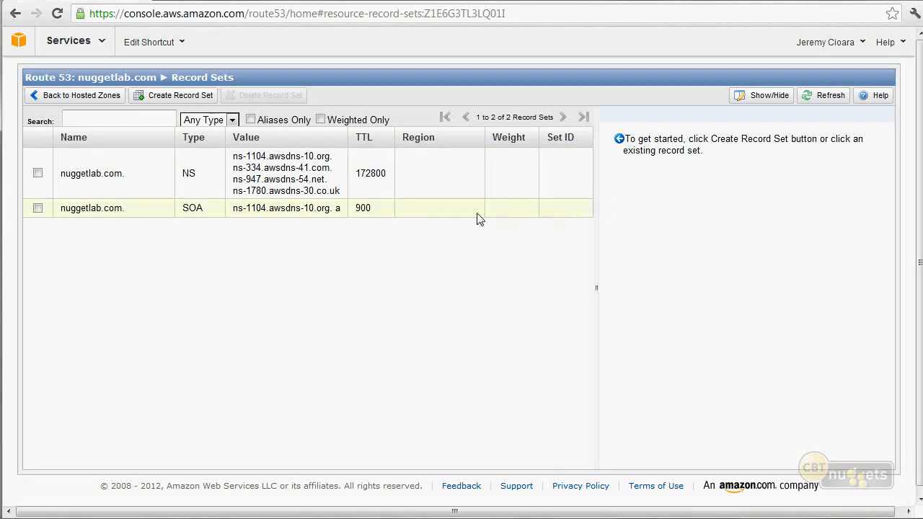
# Start a new record set in the nuggetlab.com zone, named www with type A – IPv4 address
pyautogui.click(198, 101)
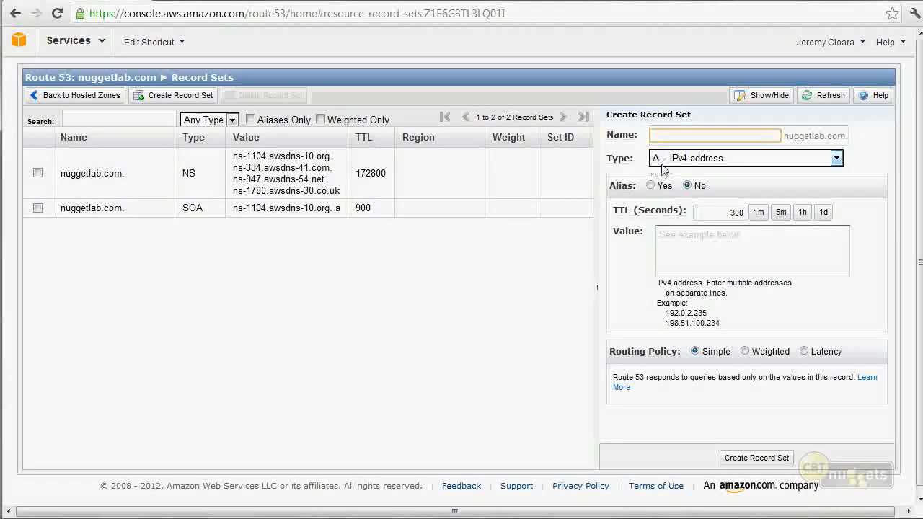
pyautogui.click(688, 159)
pyautogui.click(688, 159)
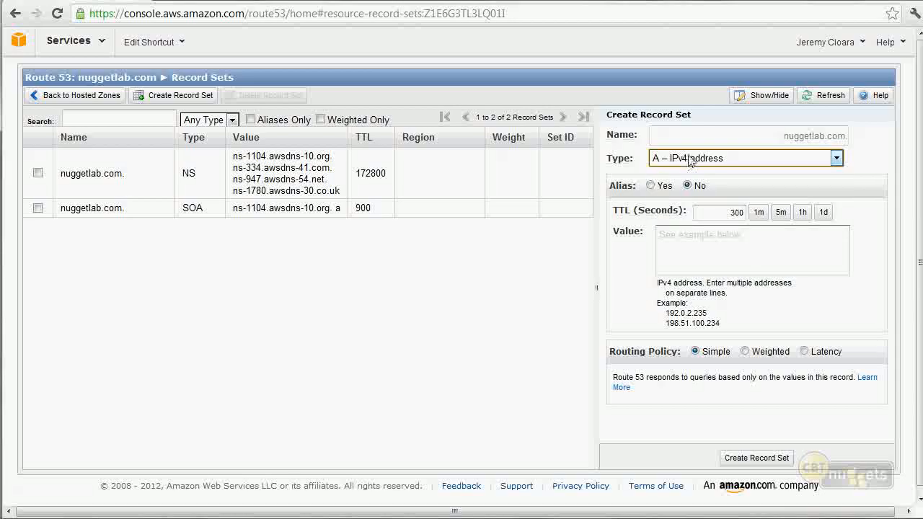
pyautogui.click(738, 139)
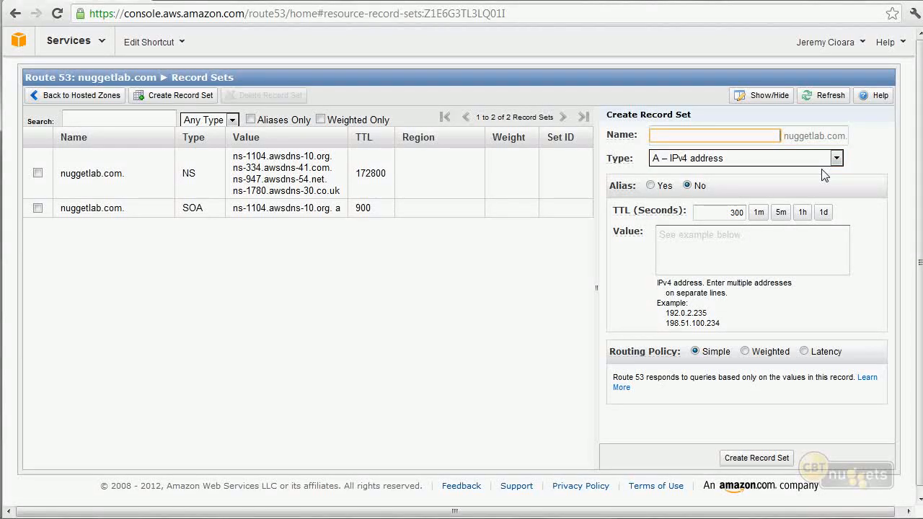
pyautogui.write('www')
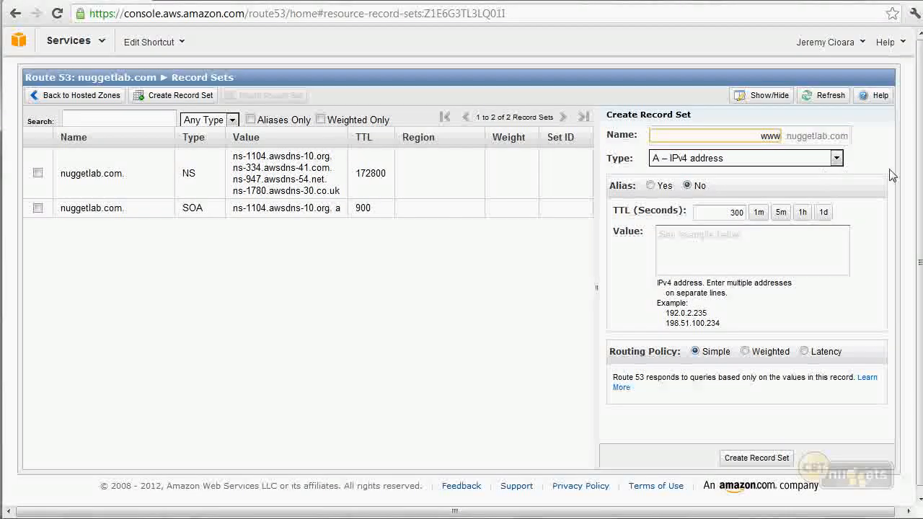
pyautogui.moveTo(628, 219)
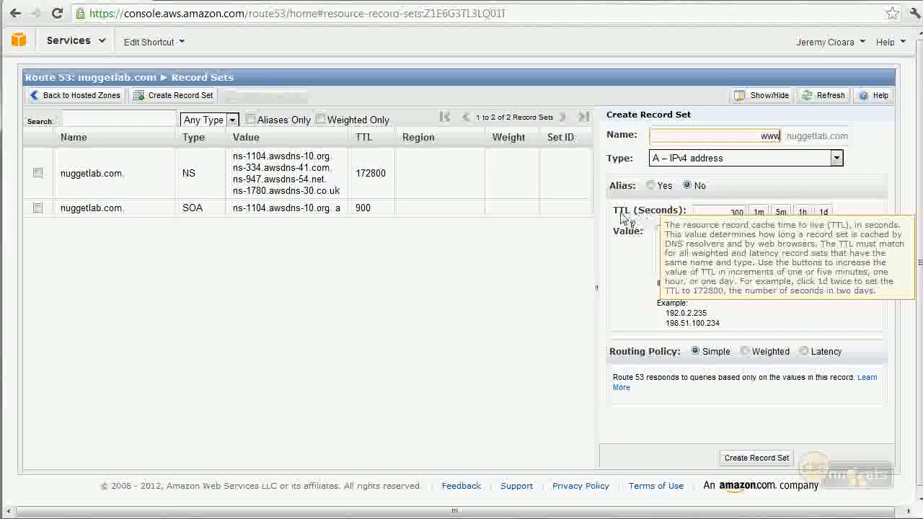
# Raise the www record's TTL to 1500 seconds in five-minute increments
pyautogui.doubleClick(713, 214)
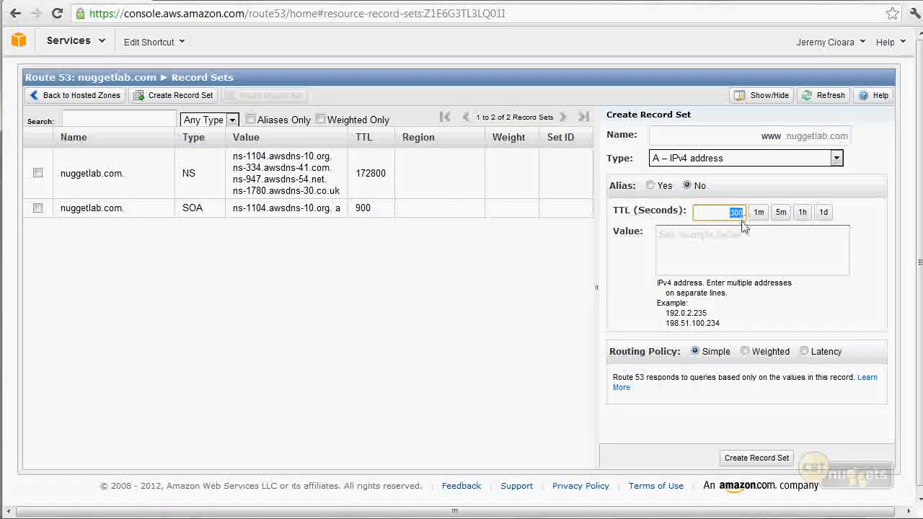
pyautogui.click(783, 217)
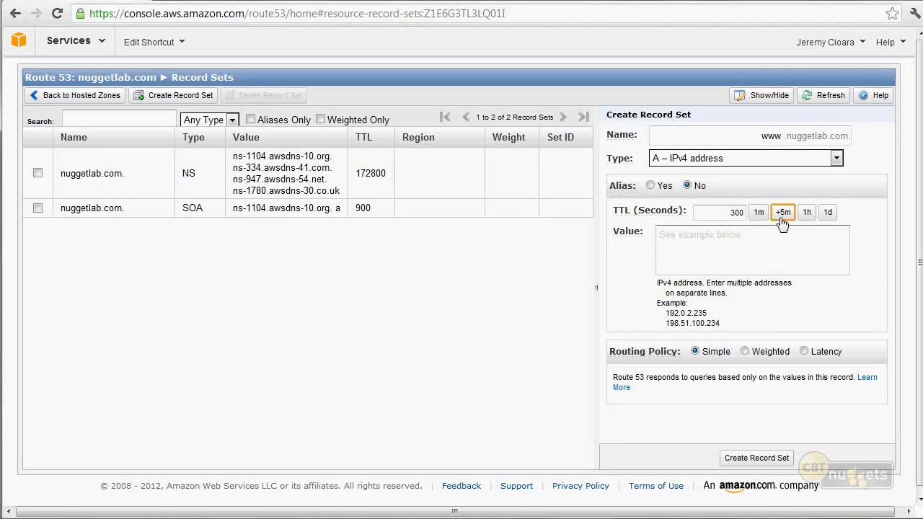
pyautogui.click(782, 217)
pyautogui.click(783, 216)
pyautogui.click(783, 217)
pyautogui.click(783, 216)
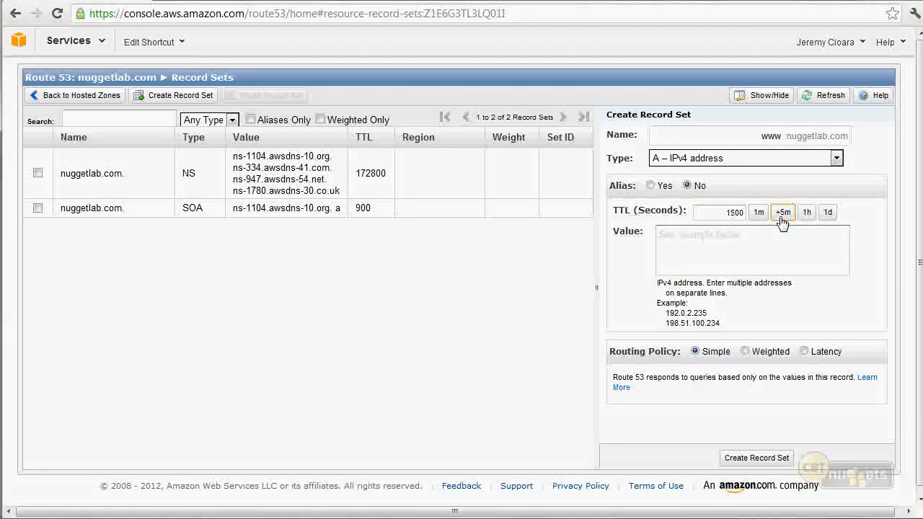
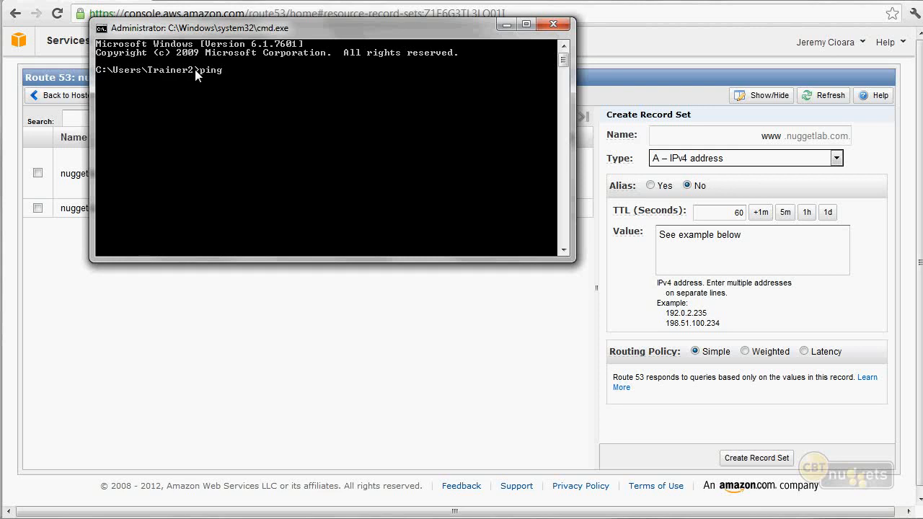
pyautogui.press('super')
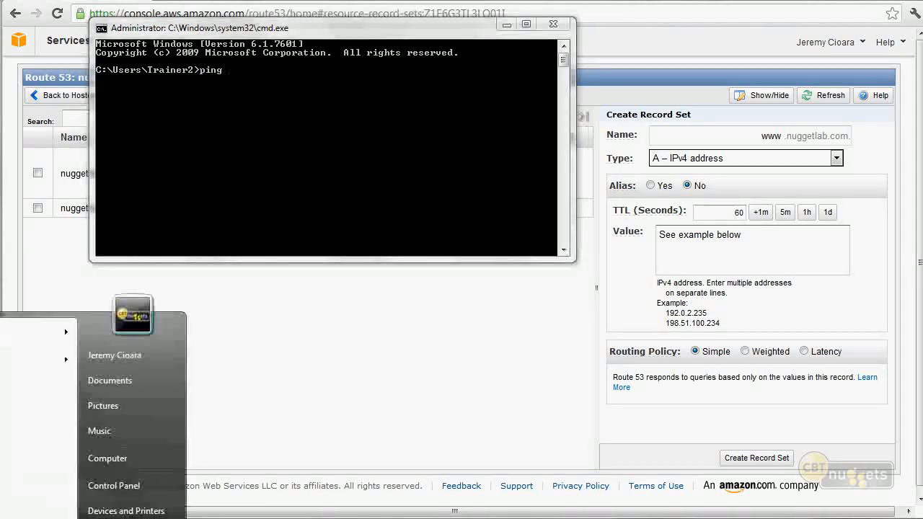
pyautogui.rightClick(121, 458)
pyautogui.click(173, 518)
pyautogui.moveTo(530, 75); pyautogui.dragTo(292, 0)
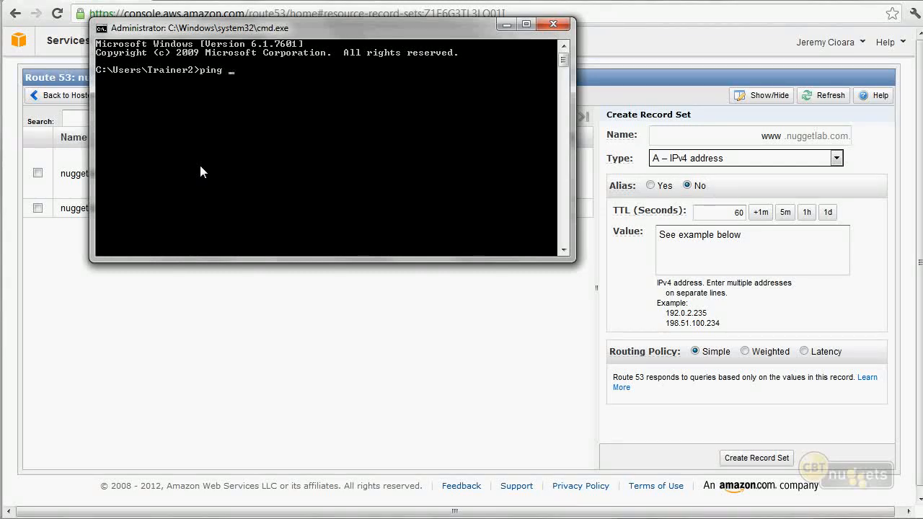
# Ping nuggetlab.com in the Command Prompt and confirm the console's properties with QuickEdit Mode enabled
pyautogui.write('nuggetlab.com')
pyautogui.press('Return')
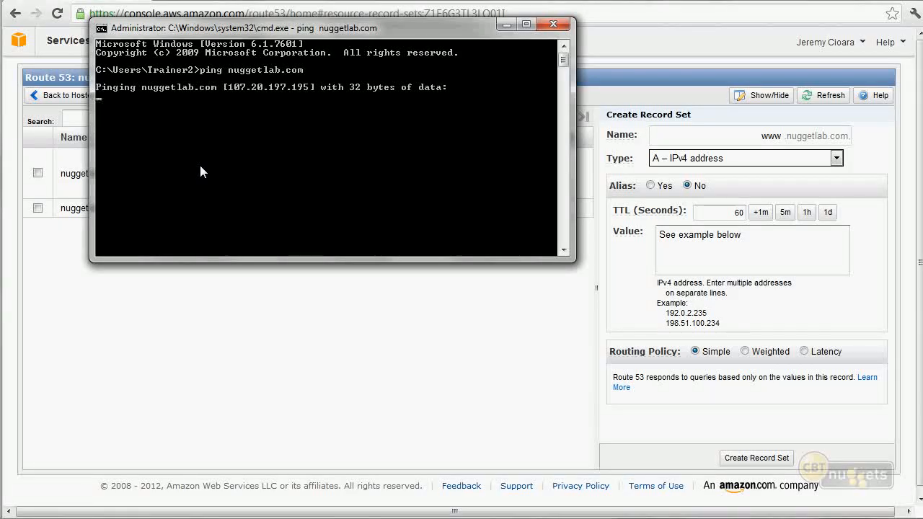
pyautogui.rightClick(343, 40)
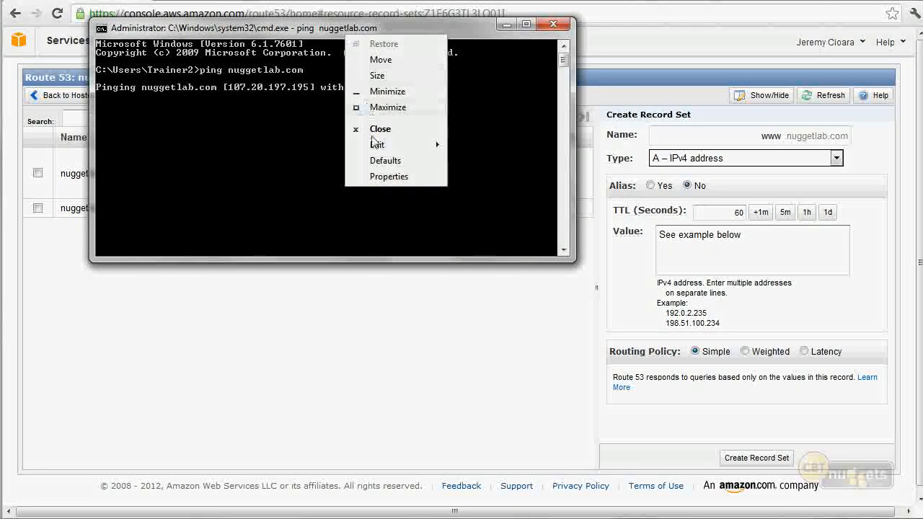
pyautogui.click(386, 177)
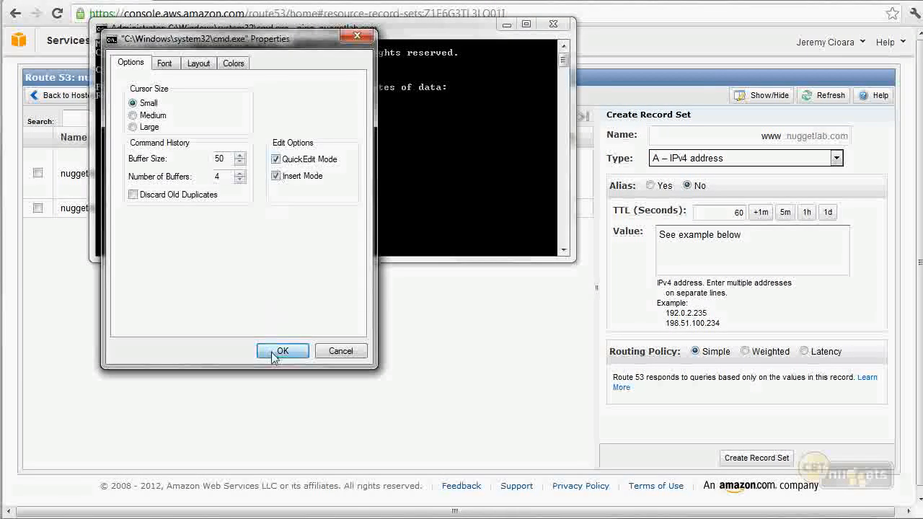
pyautogui.click(282, 346)
# Copy the pinged IP address and create the www A record with the value 107.20.197.195
pyautogui.moveTo(305, 87); pyautogui.dragTo(231, 89)
pyautogui.rightClick(231, 88)
pyautogui.click(764, 296)
pyautogui.doubleClick(700, 234)
pyautogui.hotkey('ctrl', 'a')
pyautogui.write('107.20.197.195')
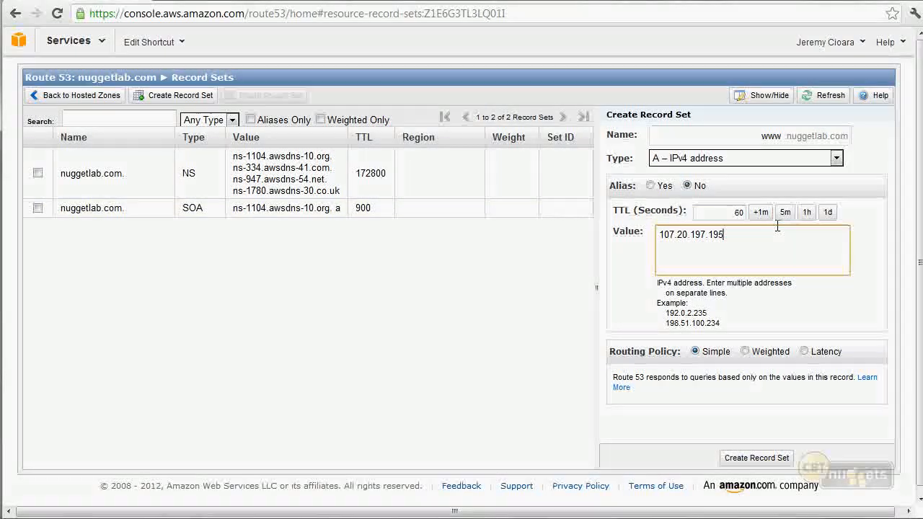
pyautogui.click(761, 460)
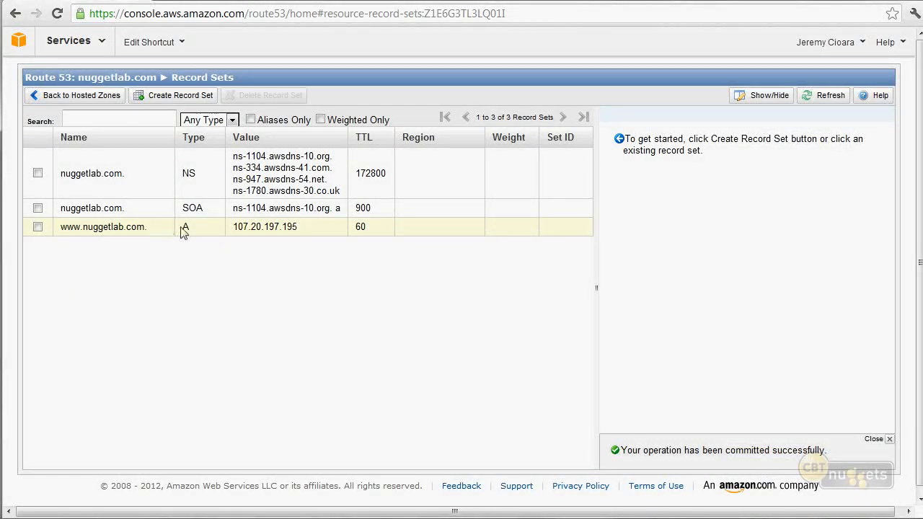
# Create another A record named with the presenter's first name, with the value 107.20.197.195
pyautogui.click(202, 96)
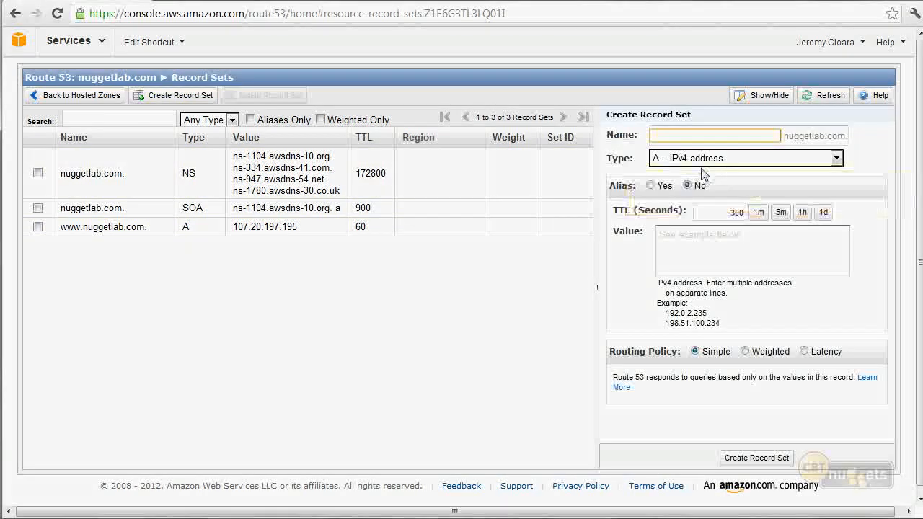
pyautogui.write('jeremy')
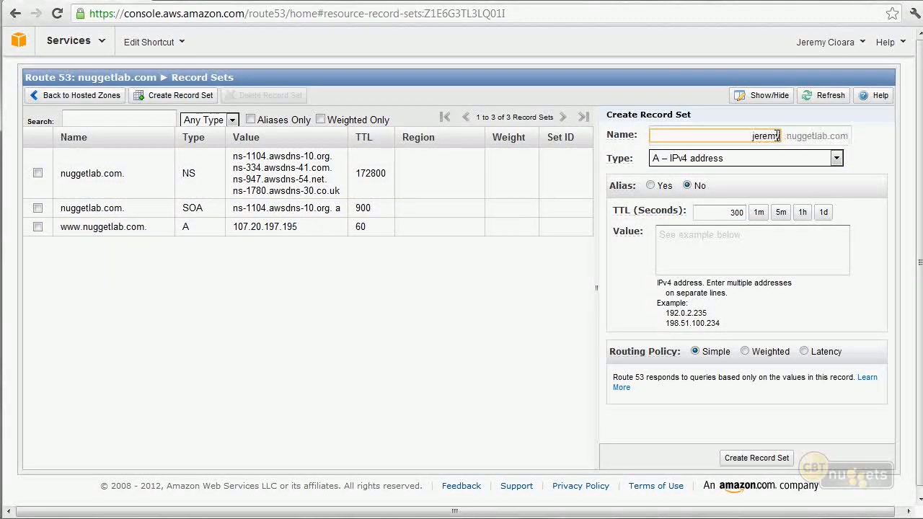
pyautogui.click(793, 266)
pyautogui.write('107.20.197.195')
pyautogui.click(756, 459)
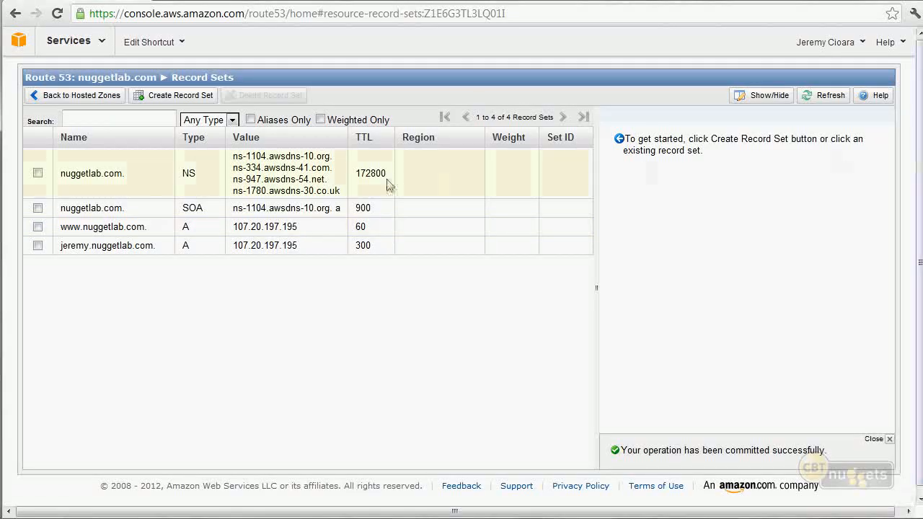
# Create a CNAME record named images with the value images.nuggetlab.com.eastamazon.aws.com
pyautogui.click(191, 96)
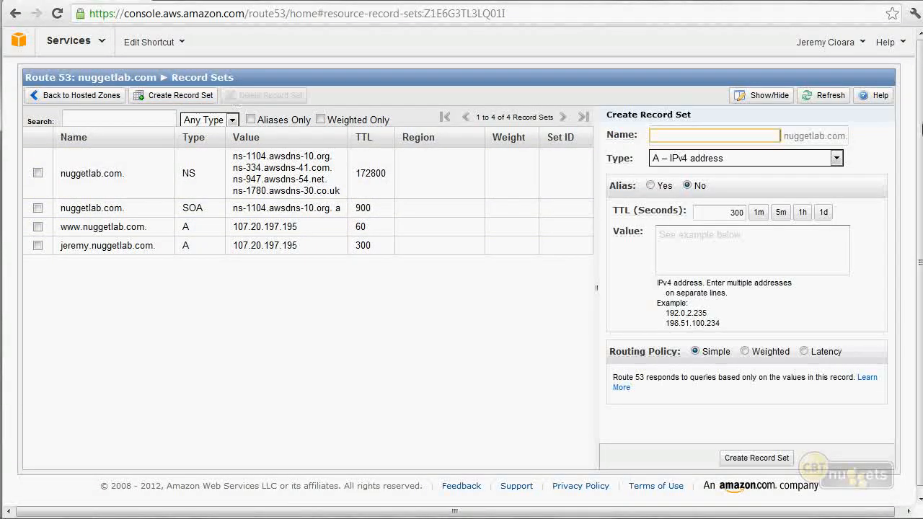
pyautogui.click(836, 159)
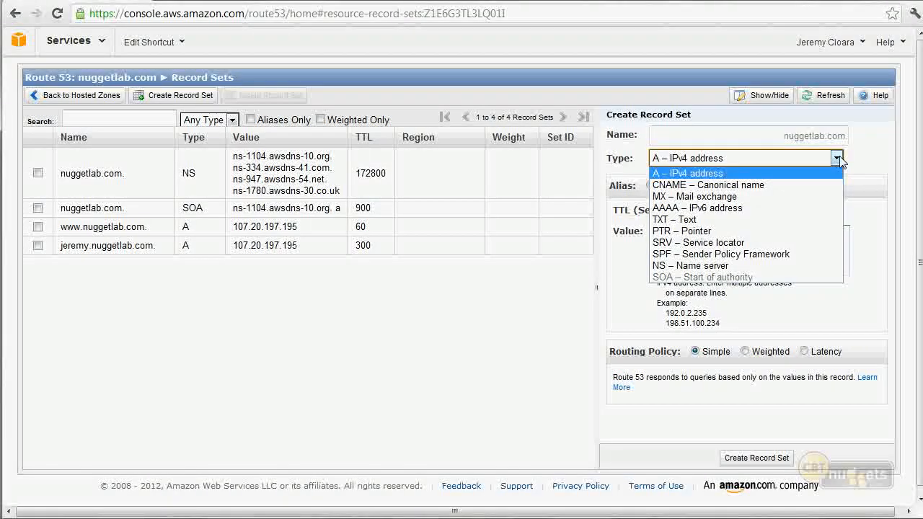
pyautogui.click(790, 186)
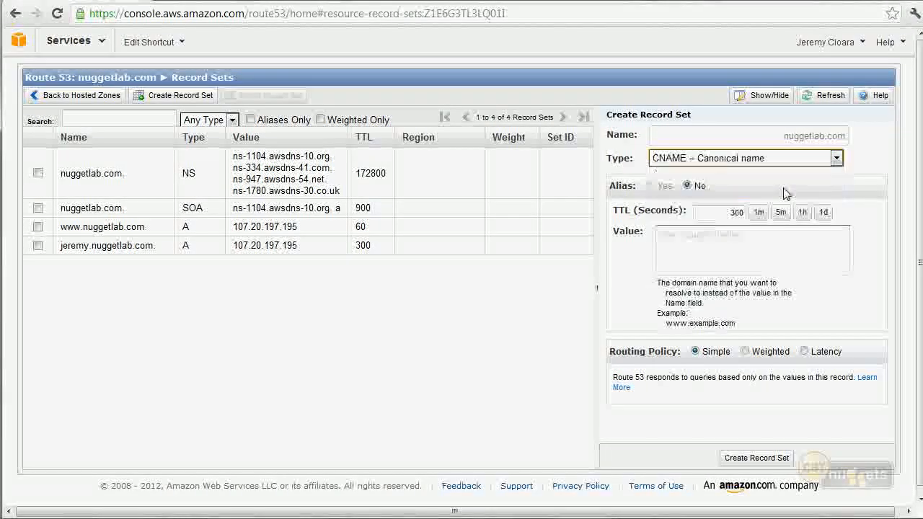
pyautogui.click(683, 134)
pyautogui.write('images')
pyautogui.click(749, 242)
pyautogui.write('images.nuggetlab.com.')
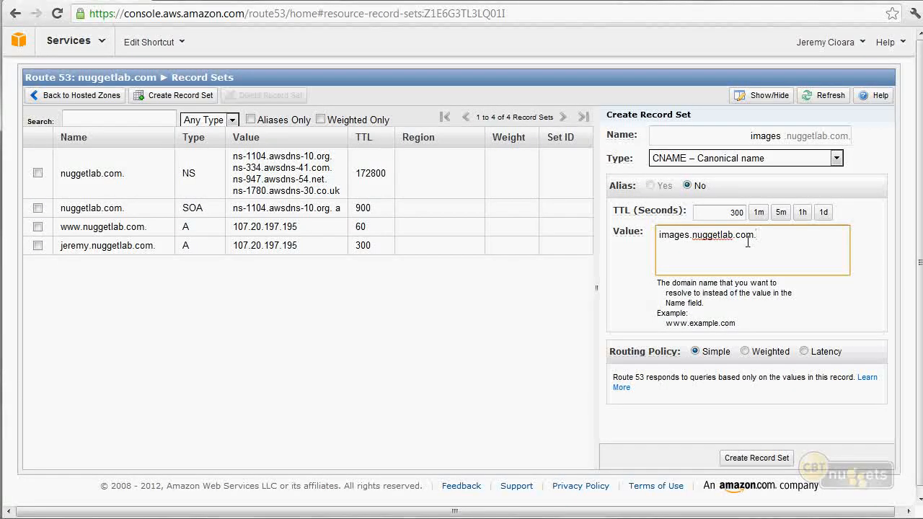
pyautogui.write('eastamazon.aws.com')
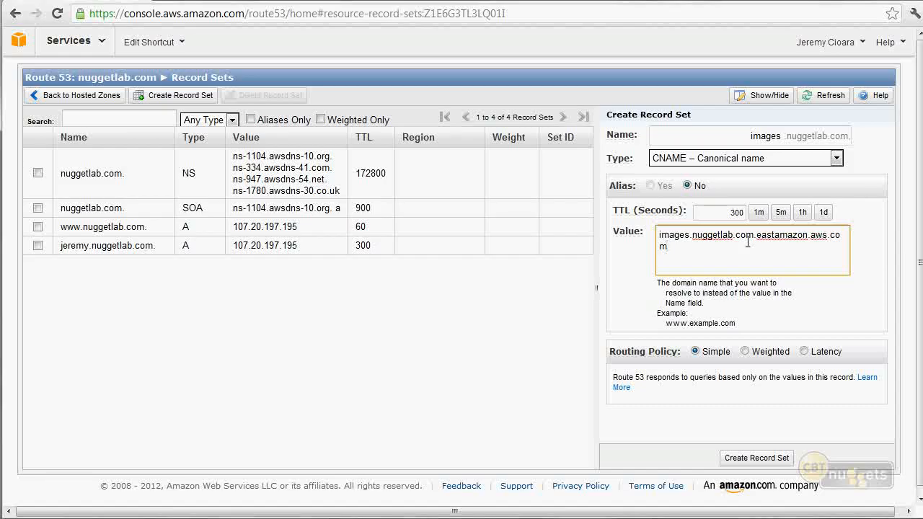
pyautogui.click(753, 459)
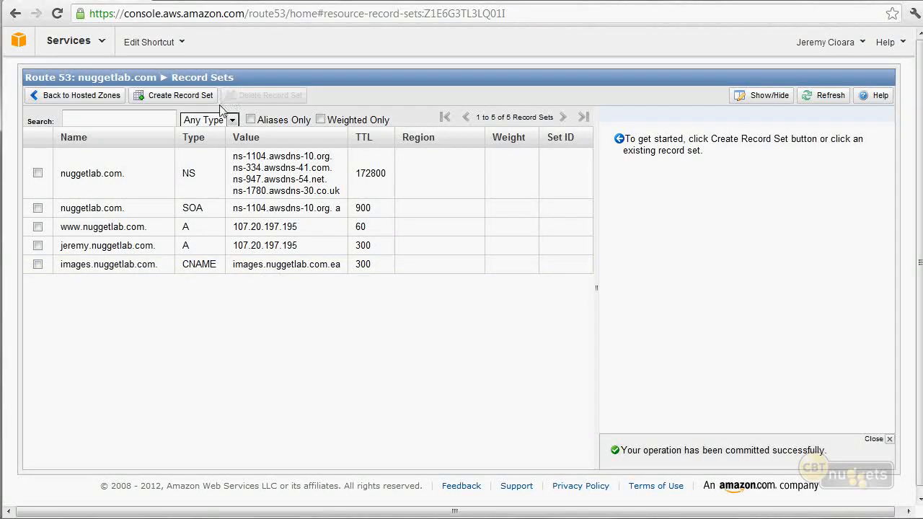
# Start a new record set with type MX – Mail exchange and examine its value format
pyautogui.click(135, 95)
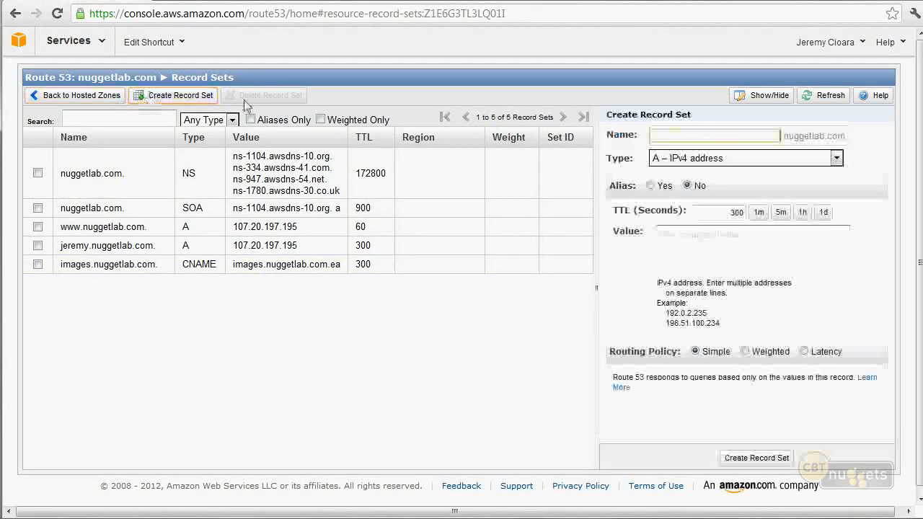
pyautogui.click(776, 159)
pyautogui.click(758, 196)
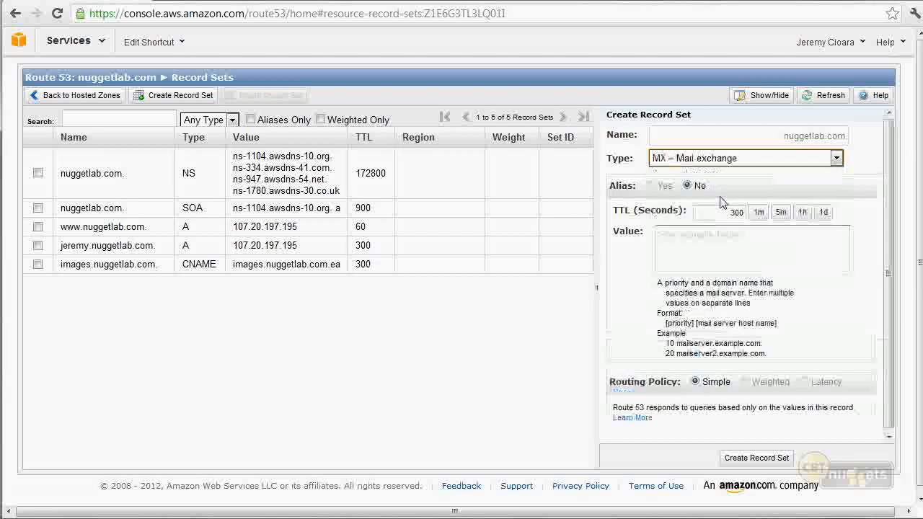
pyautogui.click(780, 252)
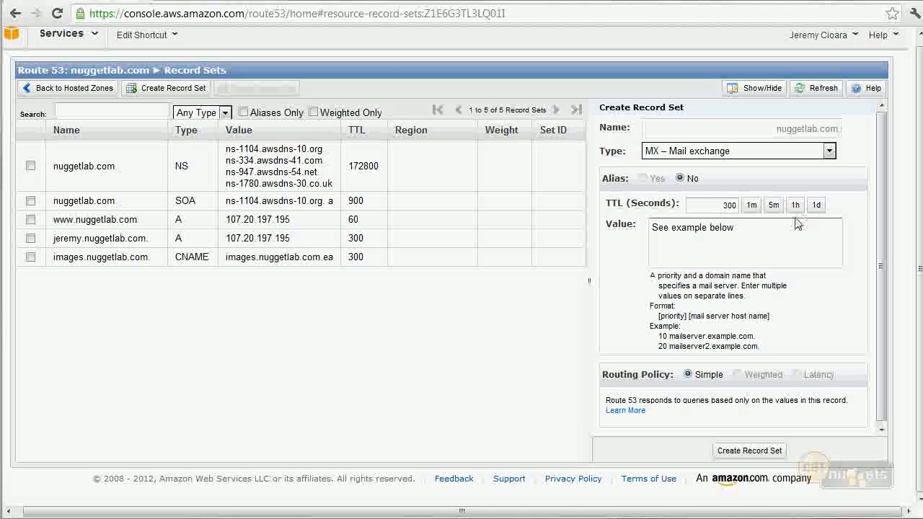
pyautogui.click(797, 225)
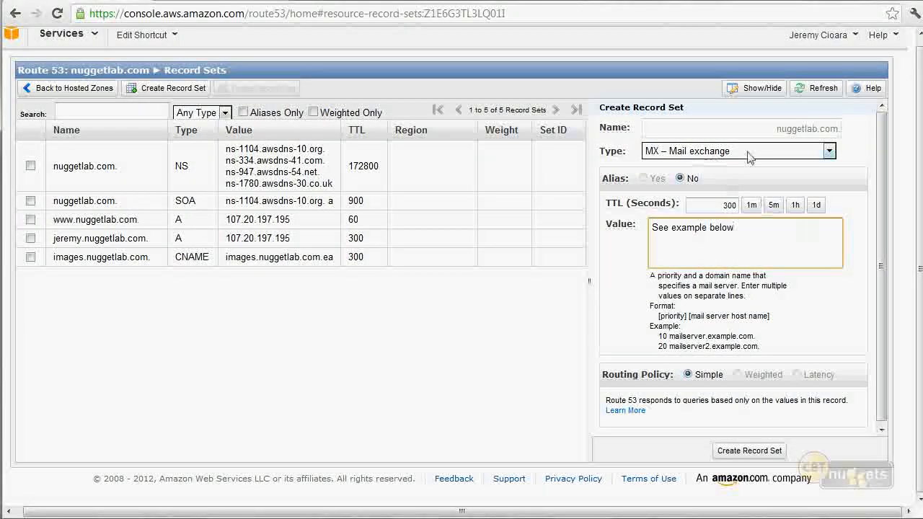
pyautogui.click(804, 153)
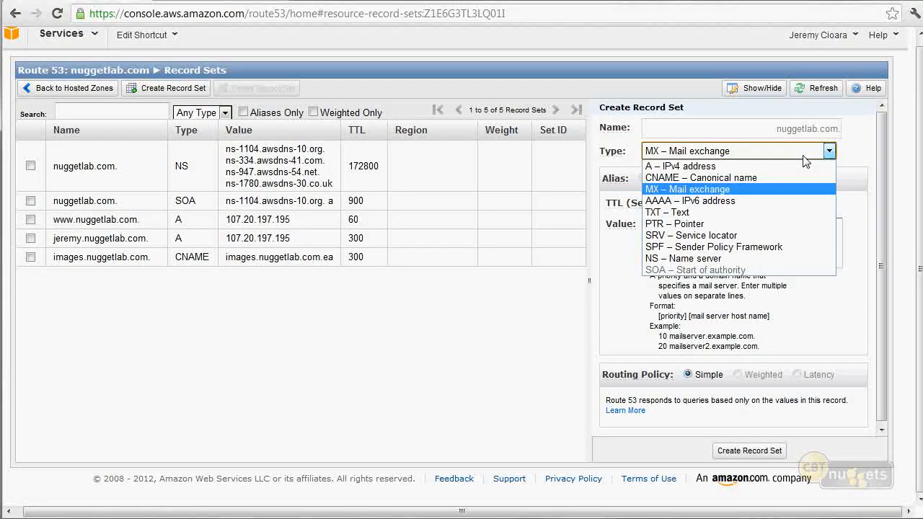
pyautogui.click(792, 166)
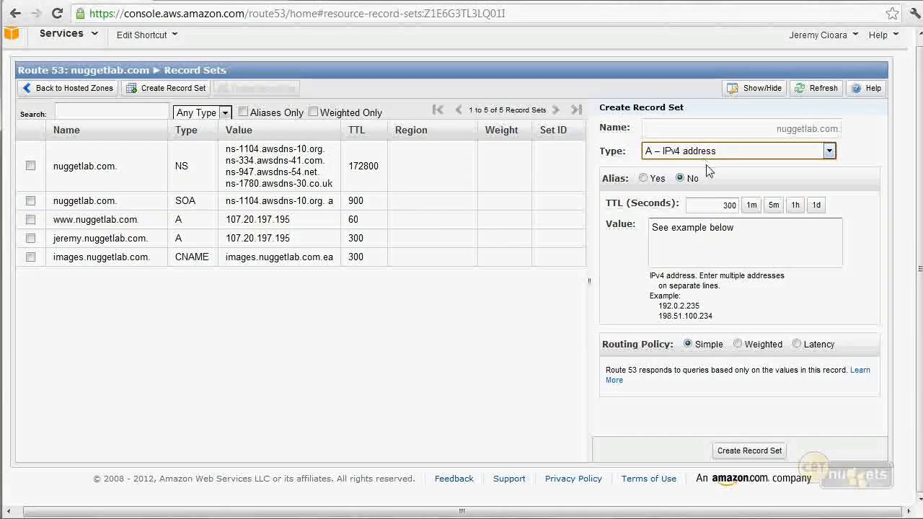
pyautogui.click(755, 133)
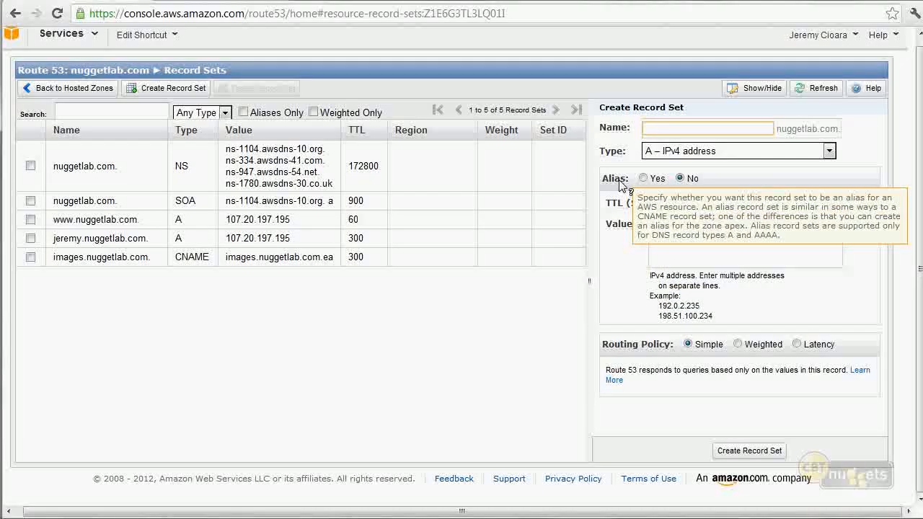
pyautogui.click(645, 179)
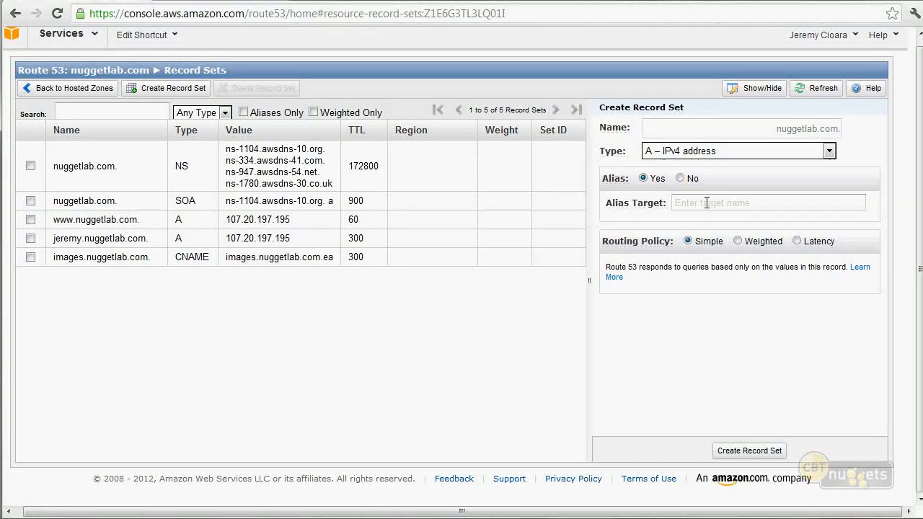
pyautogui.click(196, 263)
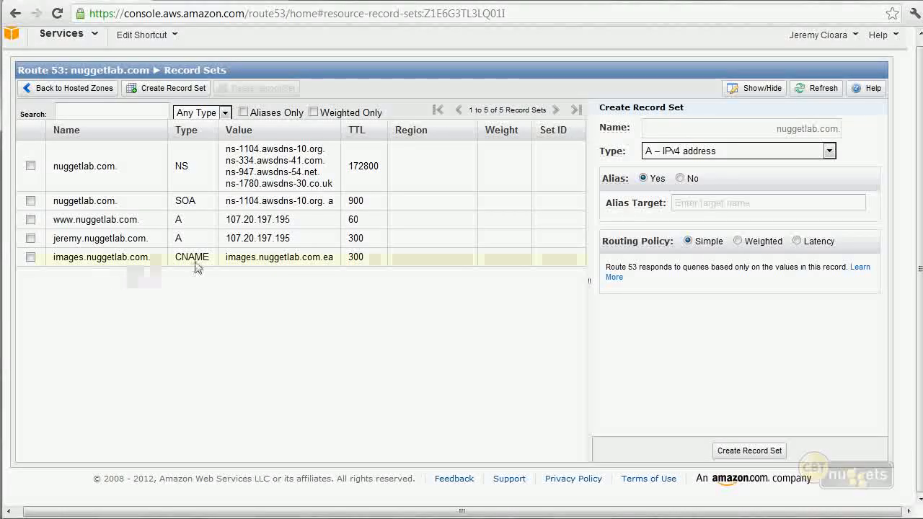
pyautogui.click(763, 129)
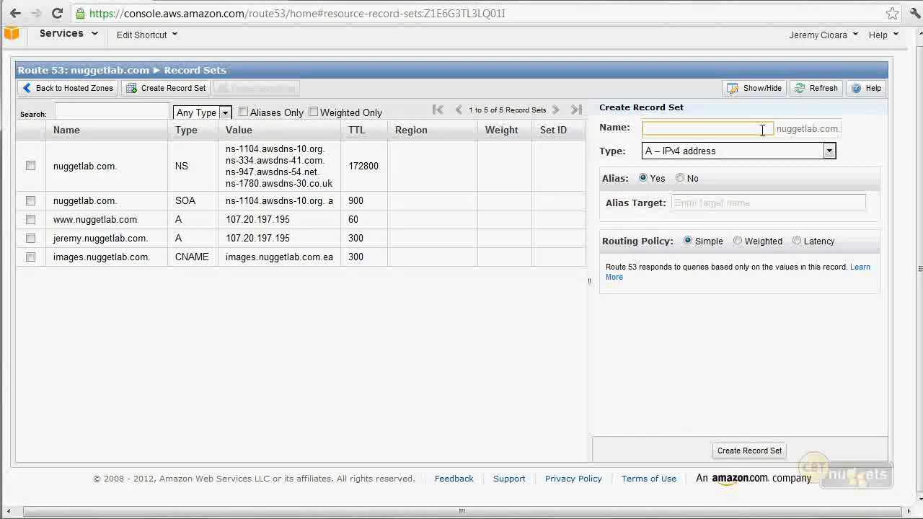
pyautogui.write('web')
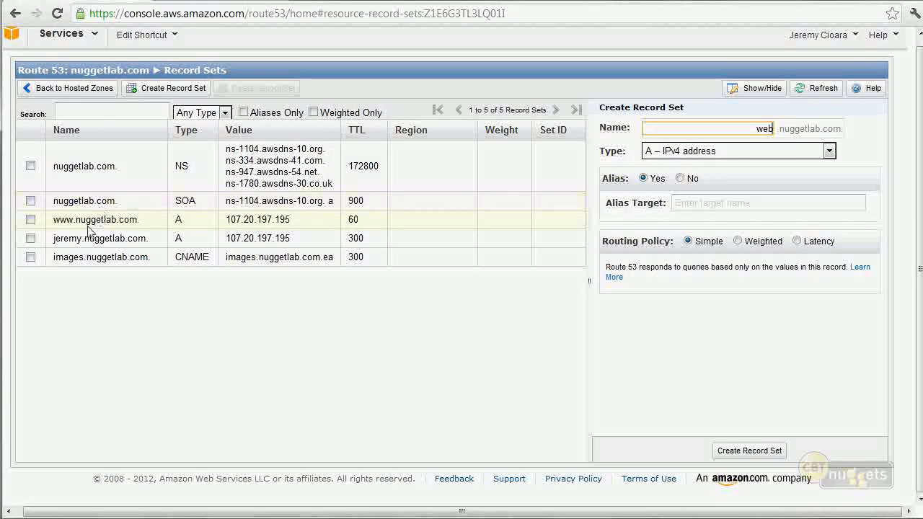
pyautogui.click(717, 203)
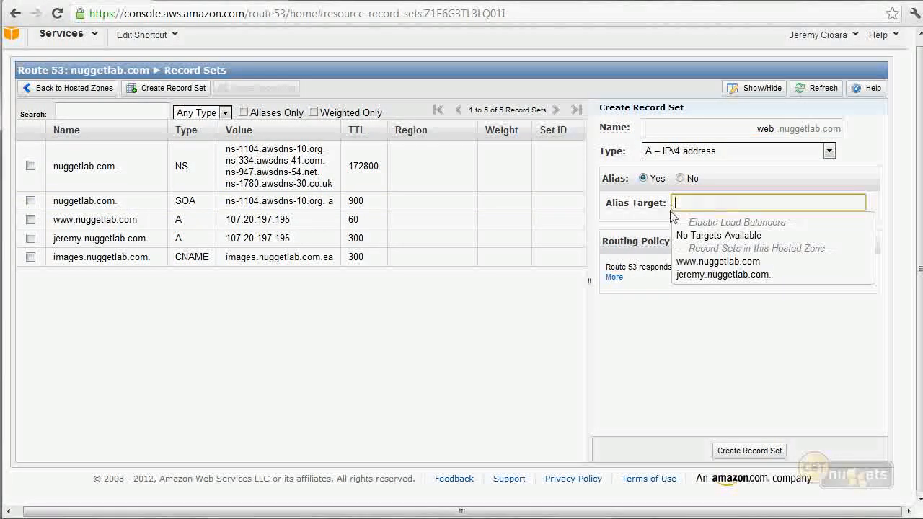
pyautogui.click(697, 261)
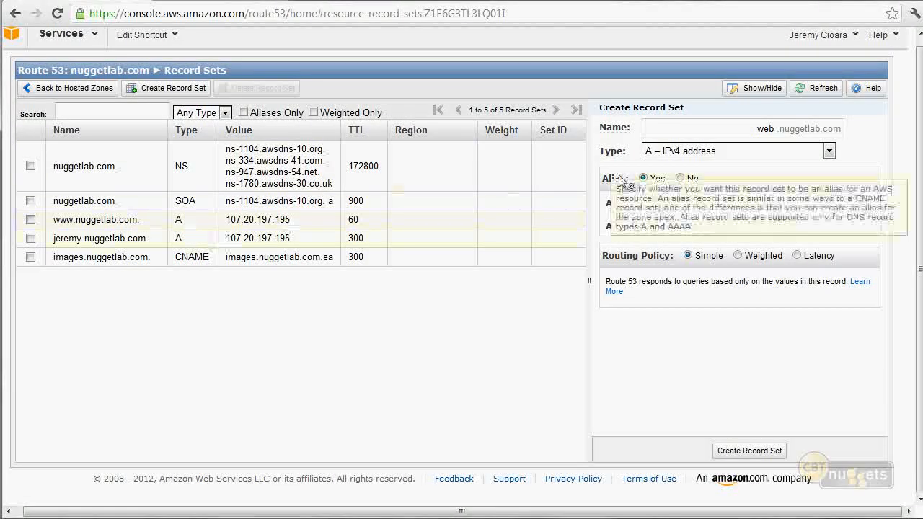
pyautogui.moveTo(767, 203); pyautogui.dragTo(625, 202)
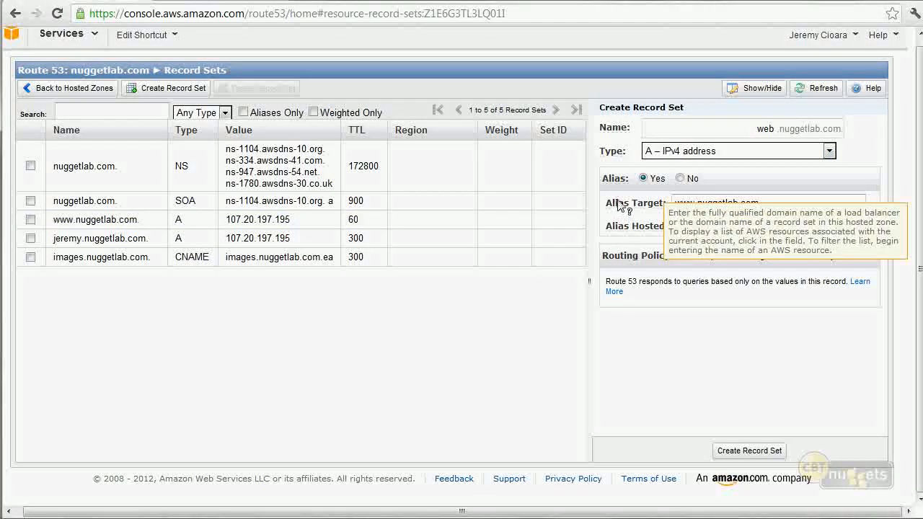
pyautogui.press('BackSpace')
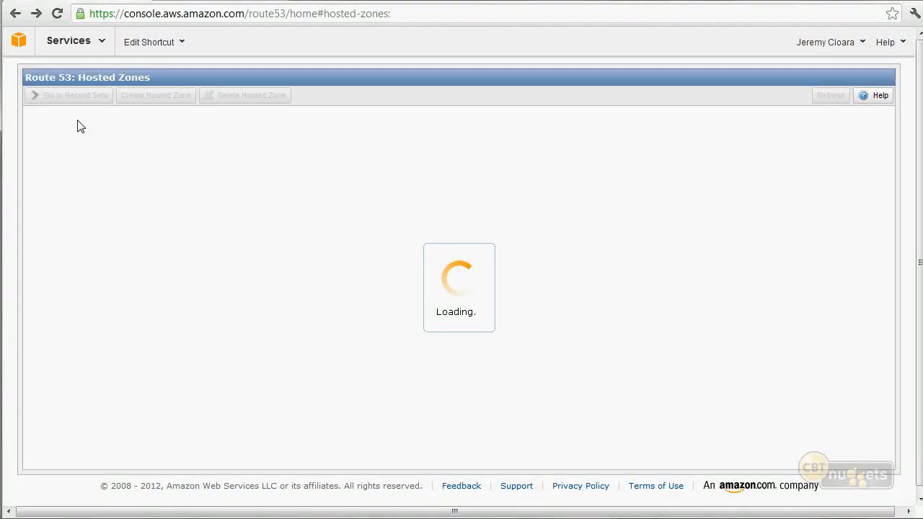
# Reopen Route 53 from the console home and open the record sets of the nuggetlab.com hosted zone
pyautogui.click(19, 43)
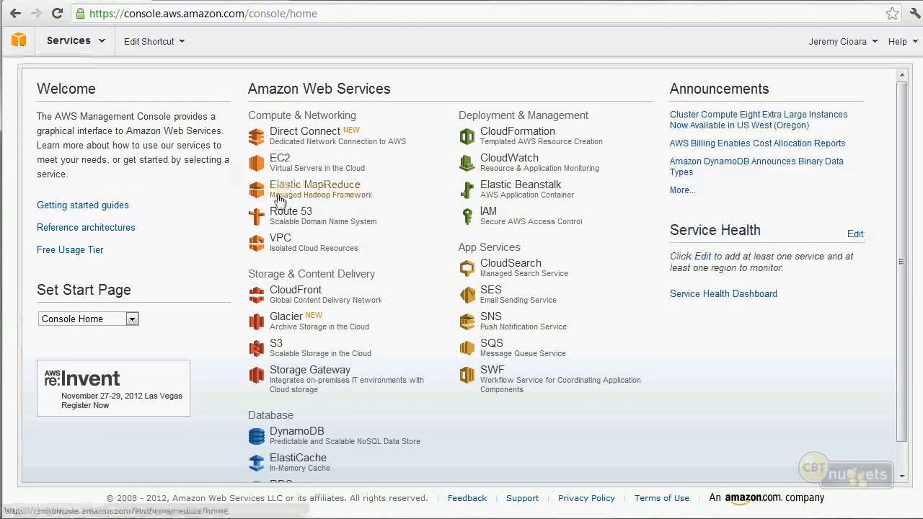
pyautogui.click(280, 216)
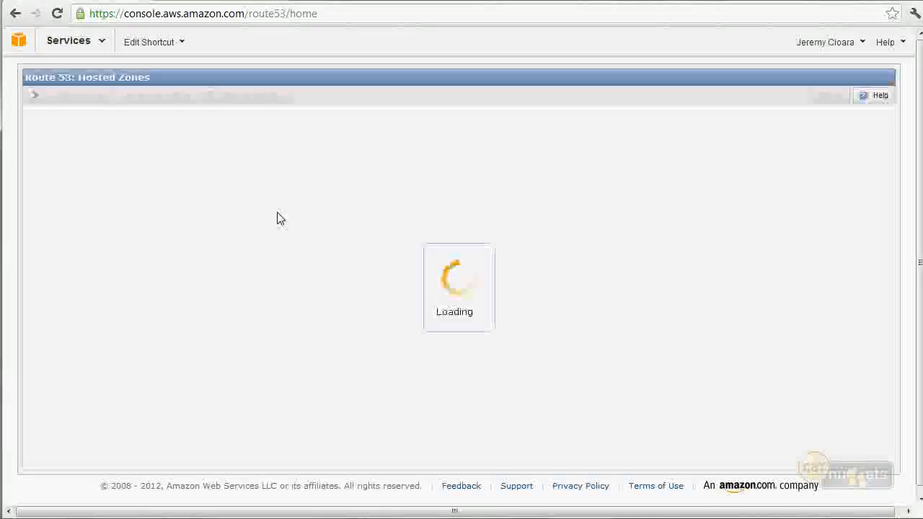
pyautogui.click(184, 160)
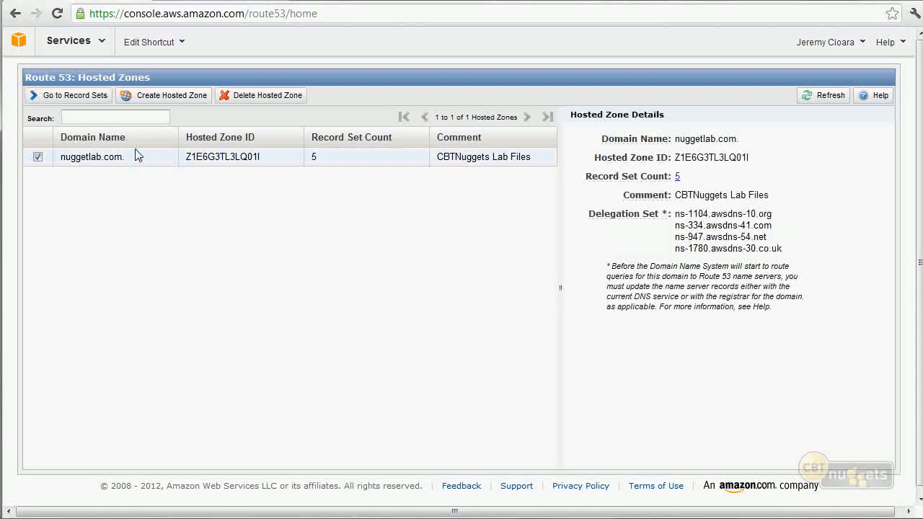
pyautogui.click(74, 95)
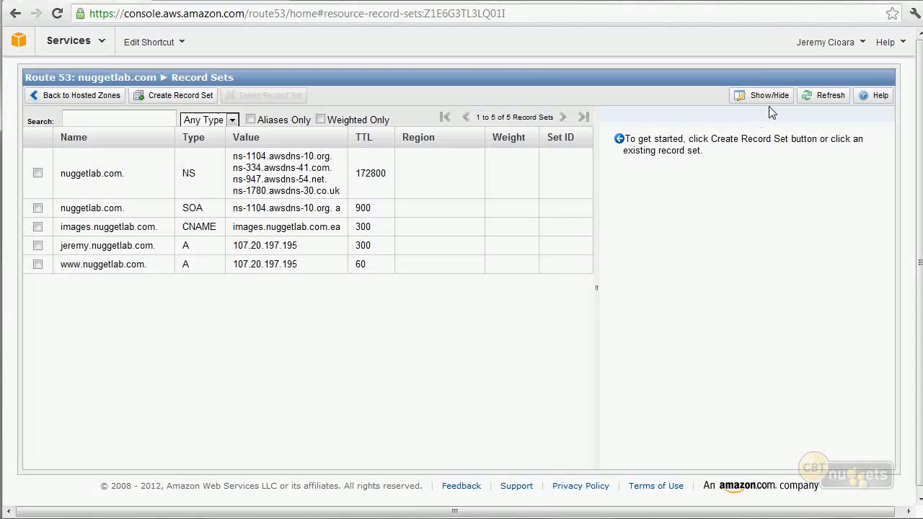
# Start a new A record set named web, examine its available alias targets and set Alias back to No
pyautogui.click(148, 96)
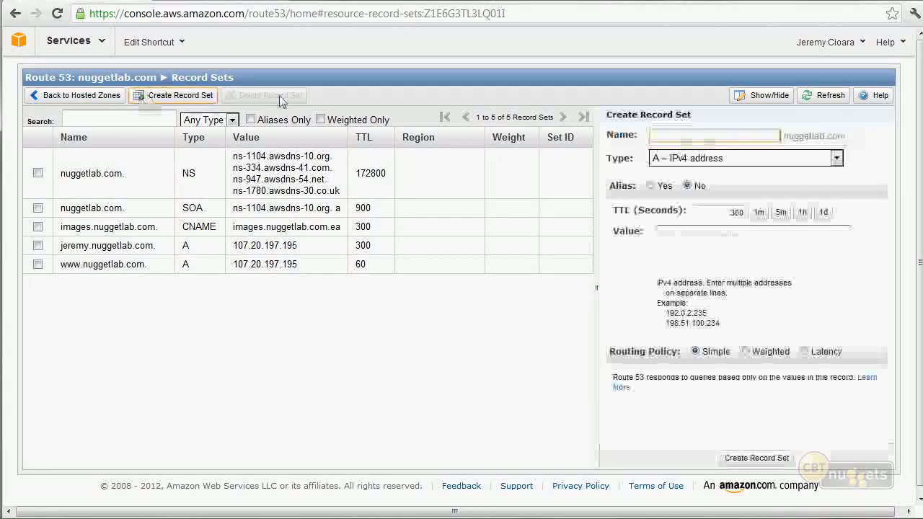
pyautogui.write('web')
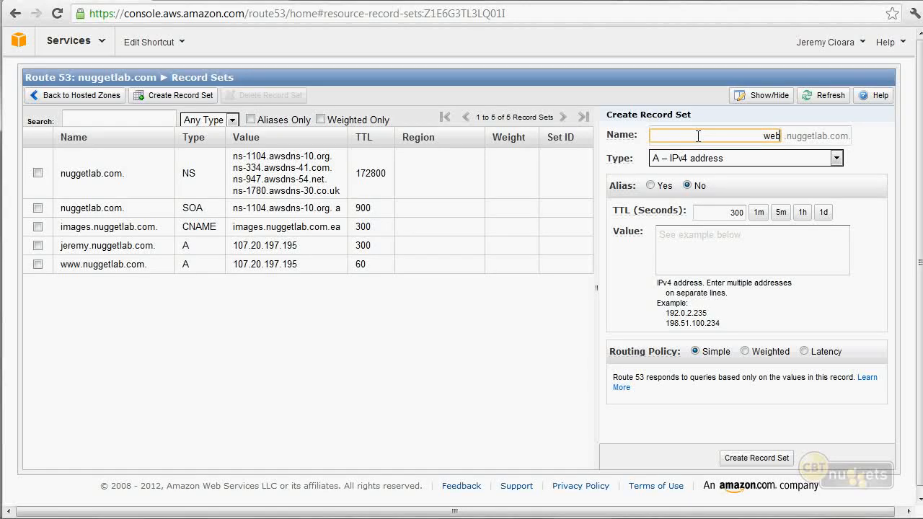
pyautogui.click(650, 186)
pyautogui.click(760, 211)
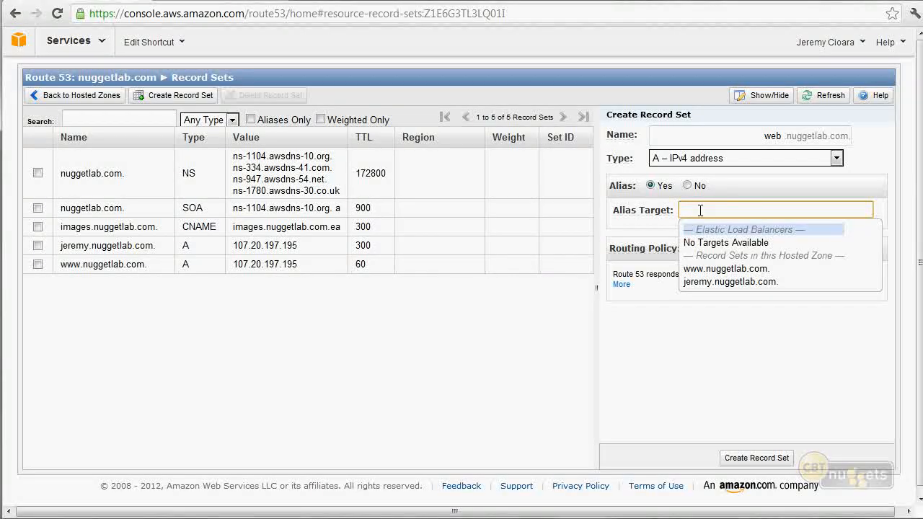
pyautogui.moveTo(635, 189)
pyautogui.click(687, 186)
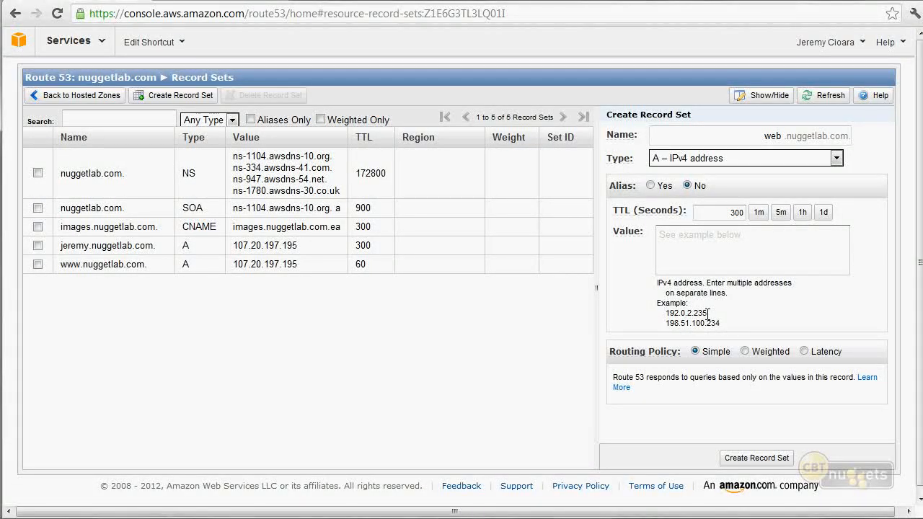
# Copy the example addresses into the web record's value as 192.0.2.235 and 198.51.100.234 on separate lines without leading spaces
pyautogui.moveTo(618, 359)
pyautogui.moveTo(726, 326); pyautogui.dragTo(671, 303)
pyautogui.hotkey('ctrl', 'c')
pyautogui.click(700, 245)
pyautogui.hotkey('ctrl', 'v')
pyautogui.click(670, 246)
pyautogui.press('BackSpace')
pyautogui.press('BackSpace')
pyautogui.press('BackSpace')
pyautogui.press('BackSpace')
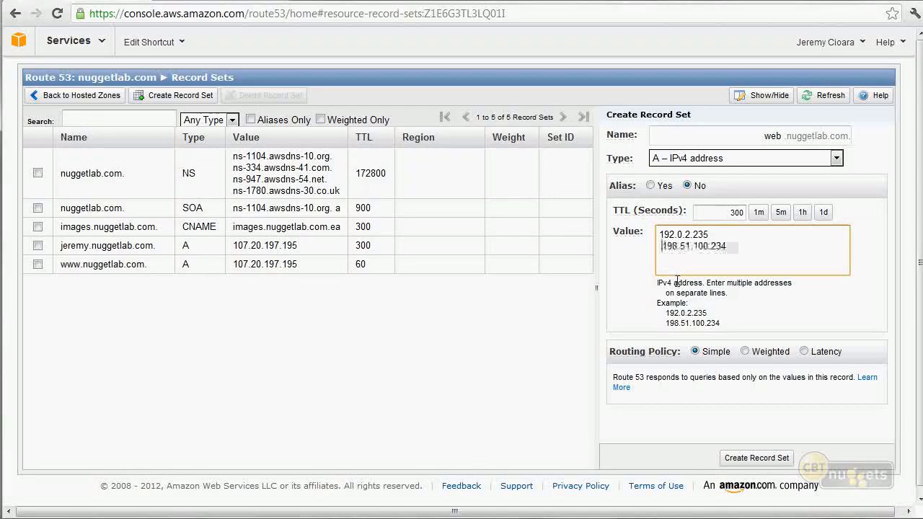
pyautogui.press('BackSpace')
pyautogui.press('Return')
pyautogui.press('Up')
pyautogui.click(757, 260)
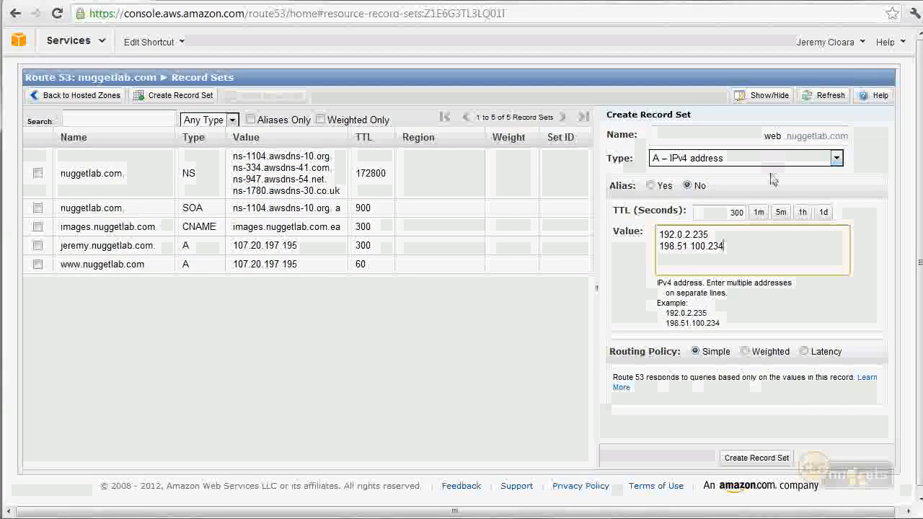
# Reorder the web record's values so that 198.51.100.234 stands above 192.0.2.235
pyautogui.moveTo(778, 248); pyautogui.dragTo(629, 247)
pyautogui.hotkey('ctrl', 'x')
pyautogui.press('Up')
pyautogui.press('Return')
pyautogui.press('Up')
pyautogui.hotkey('ctrl', 'v')
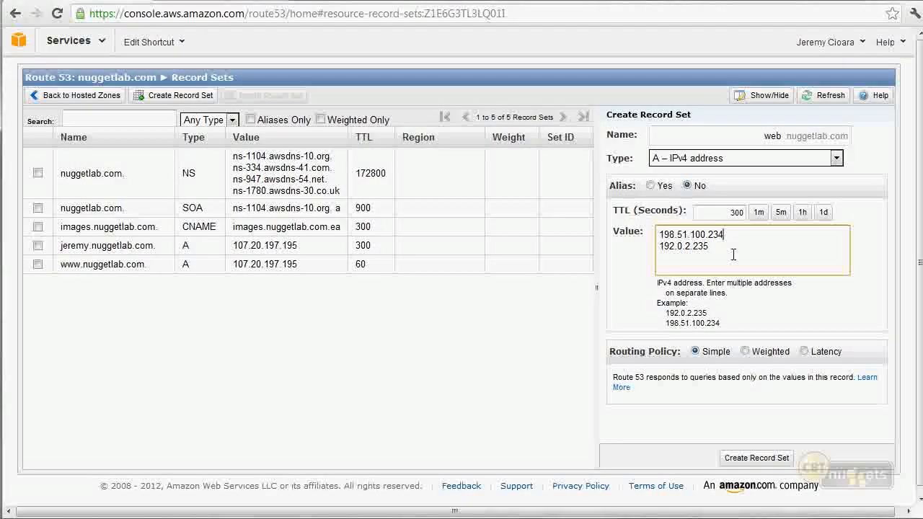
# Remove 192.0.2.235 from the web record's values and set the routing policy to Weighted
pyautogui.doubleClick(689, 246)
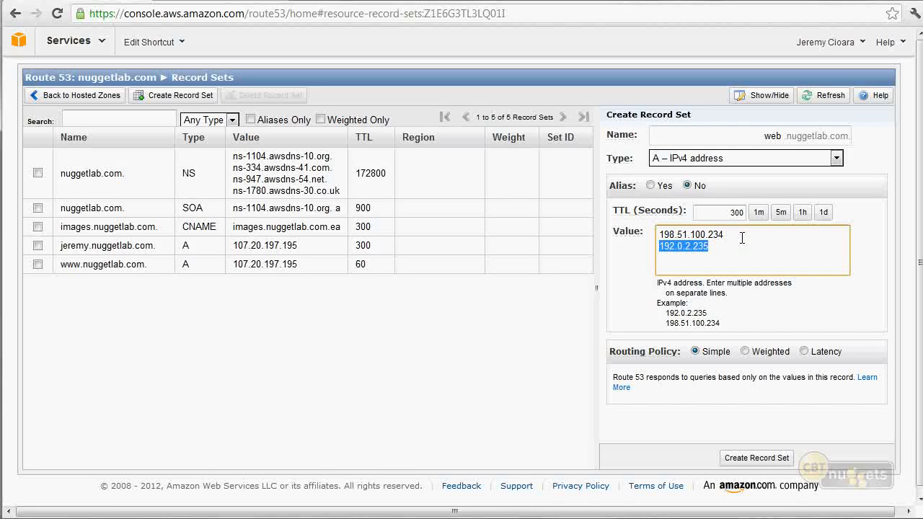
pyautogui.press('BackSpace')
pyautogui.press('BackSpace')
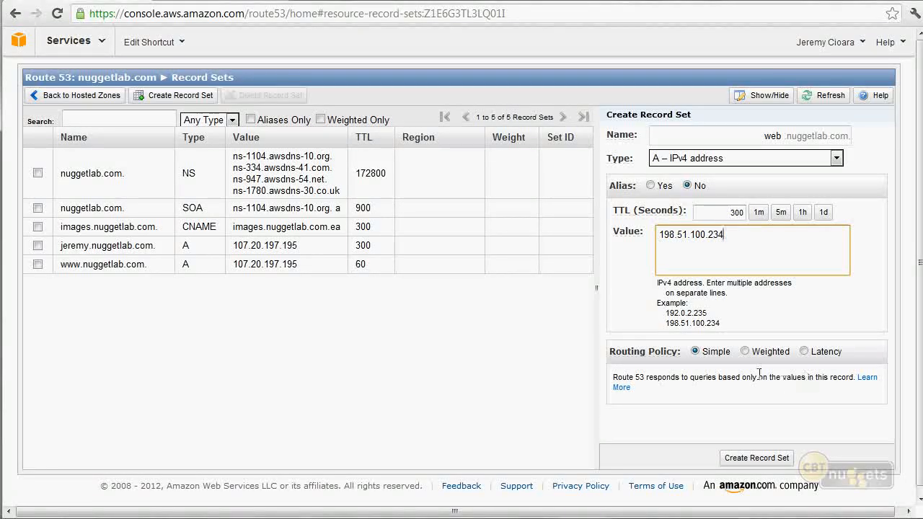
pyautogui.click(745, 353)
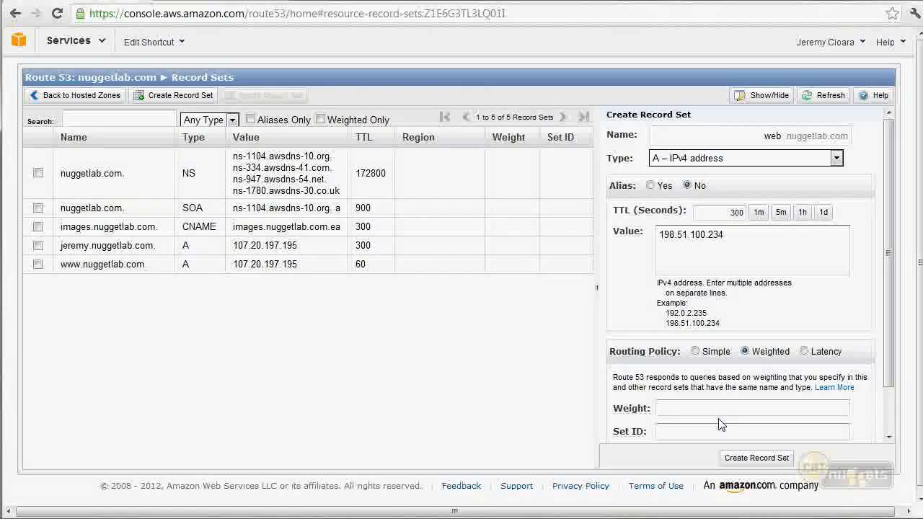
pyautogui.click(796, 248)
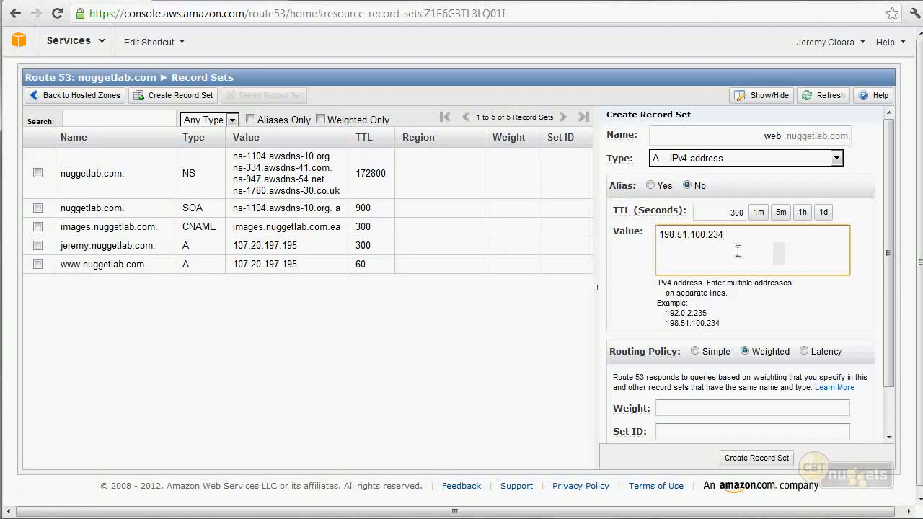
pyautogui.moveTo(729, 234); pyautogui.dragTo(655, 251)
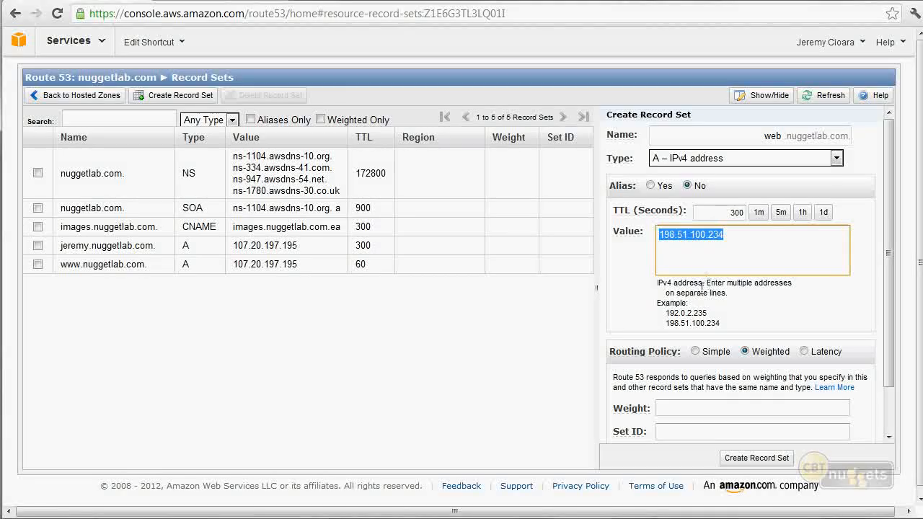
# Give the web record a weight of 5 and the Set ID "Beefy web server (EC2)", and create the record set
pyautogui.click(686, 408)
pyautogui.rightClick(687, 408)
pyautogui.click(683, 408)
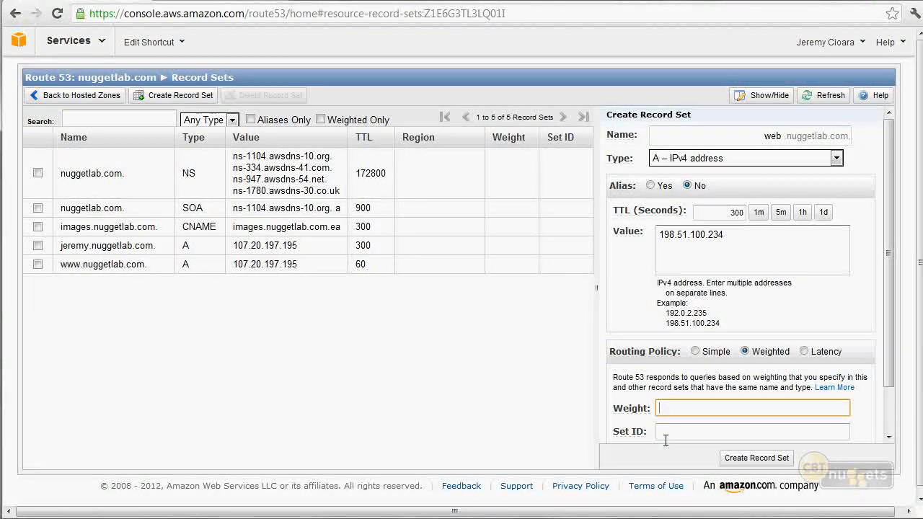
pyautogui.write('5')
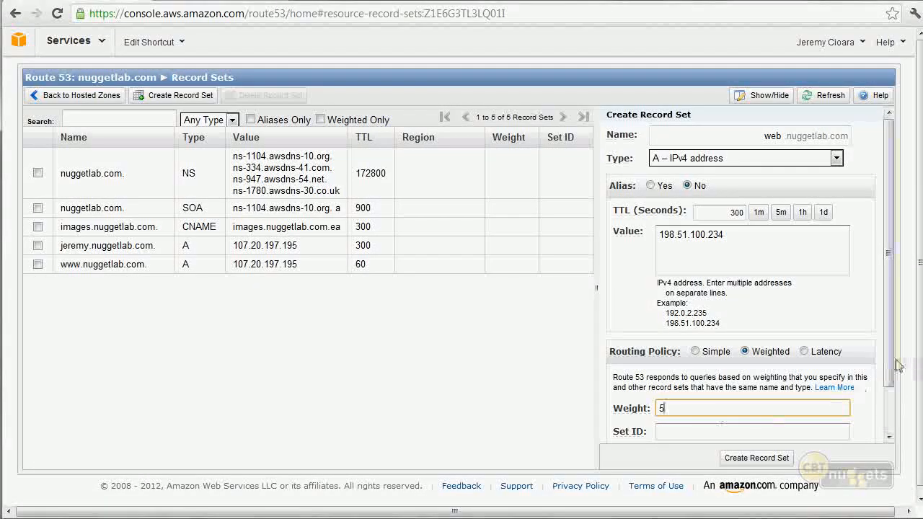
pyautogui.moveTo(644, 410)
pyautogui.moveTo(891, 344); pyautogui.dragTo(891, 393)
pyautogui.click(721, 382)
pyautogui.write('Bee')
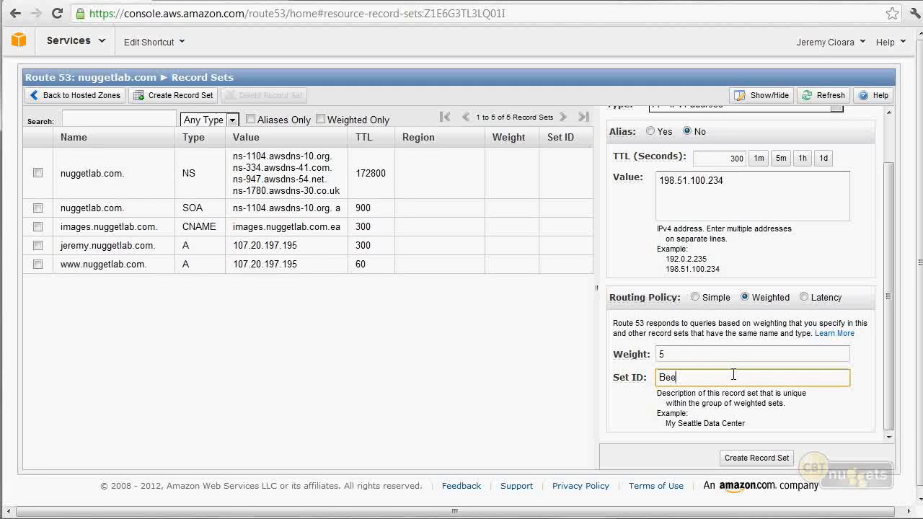
pyautogui.write('fy web server (EC2)')
pyautogui.click(785, 464)
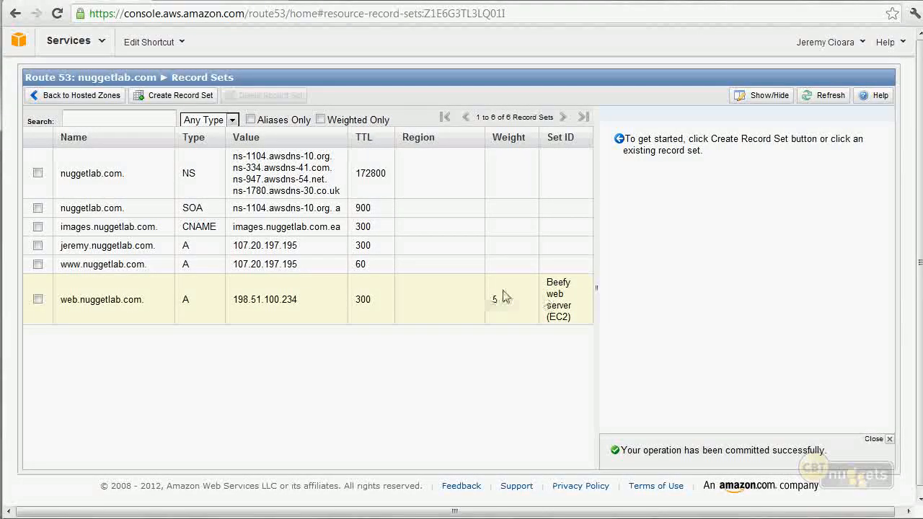
# Start a second weighted web A record with value 198.51.100.235, a weight of 3 and the Set ID "Moderate Web Server"
pyautogui.click(181, 95)
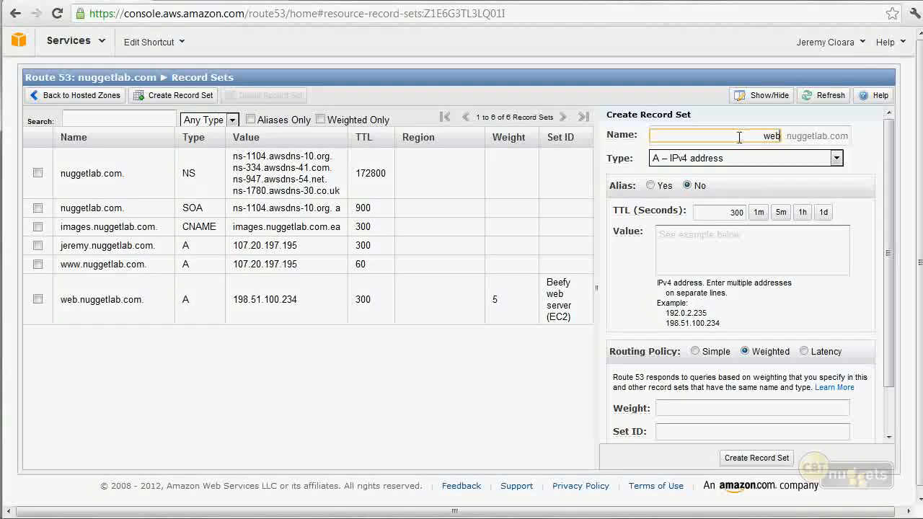
pyautogui.click(723, 258)
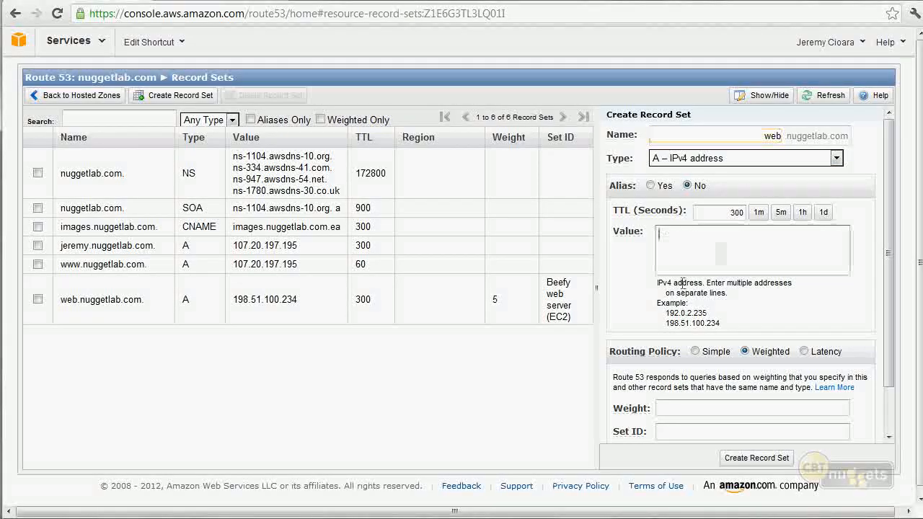
pyautogui.hotkey('ctrl', 'v')
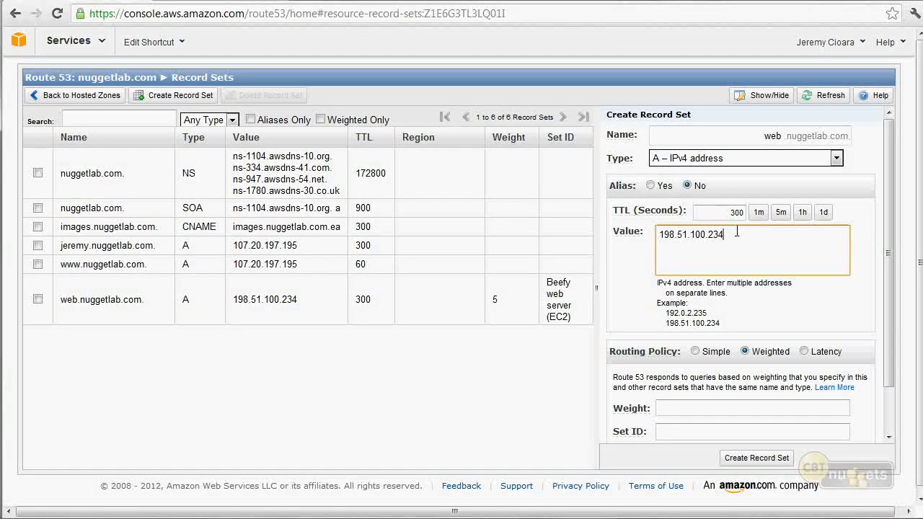
pyautogui.click(716, 408)
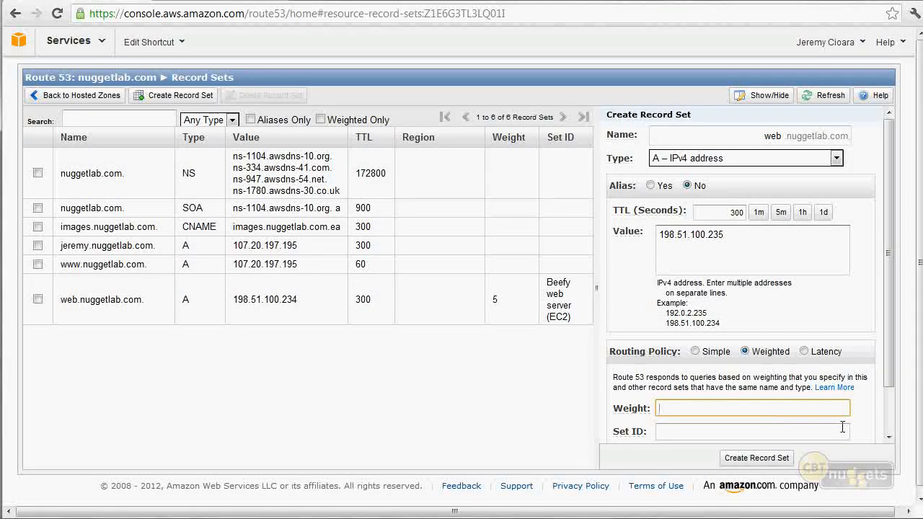
pyautogui.write('3')
pyautogui.click(737, 436)
pyautogui.write('Moderate')
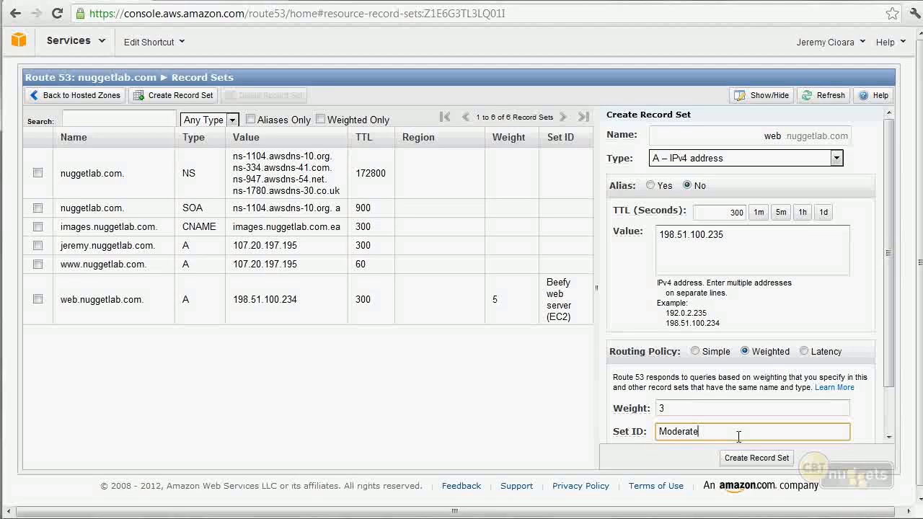
pyautogui.write(' Web Ser')
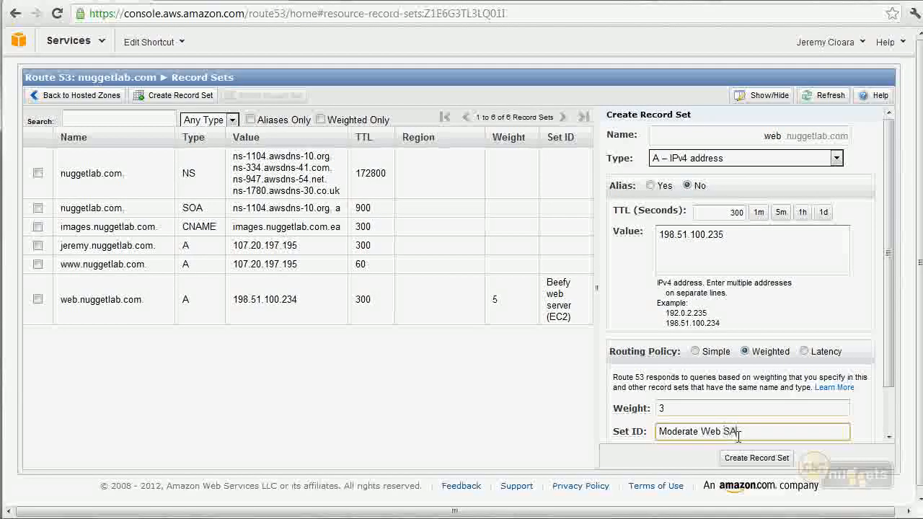
pyautogui.write('ver')
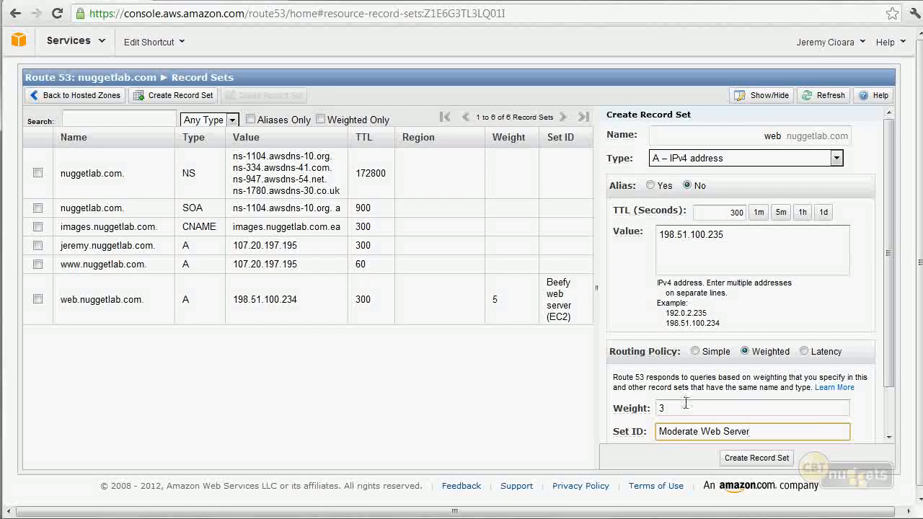
# Set the record's weight to 2 and its Set ID to "Light Web Server", and create the record set
pyautogui.doubleClick(676, 433)
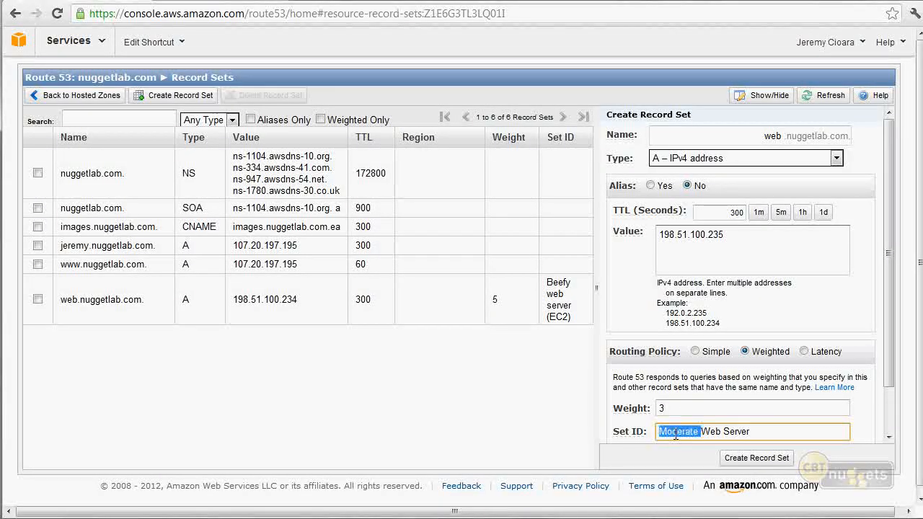
pyautogui.click(672, 409)
pyautogui.press('BackSpace')
pyautogui.write('2')
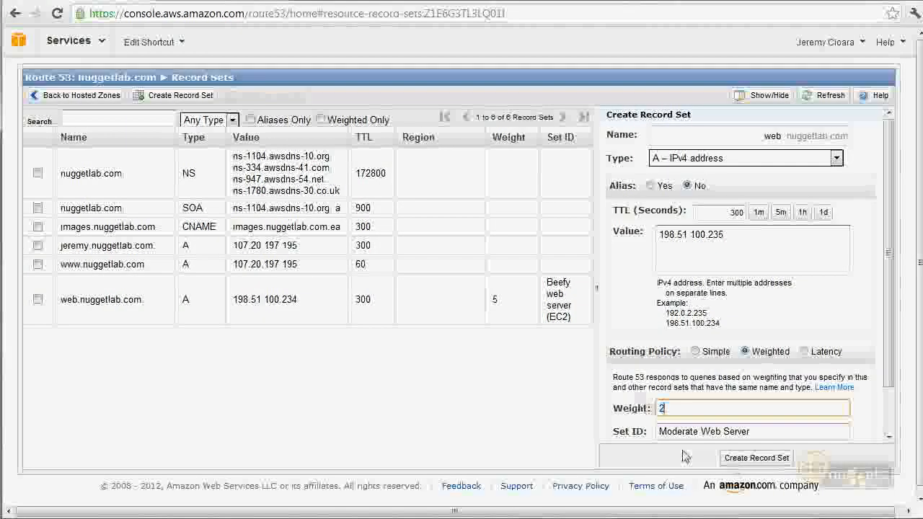
pyautogui.doubleClick(662, 431)
pyautogui.write('Light')
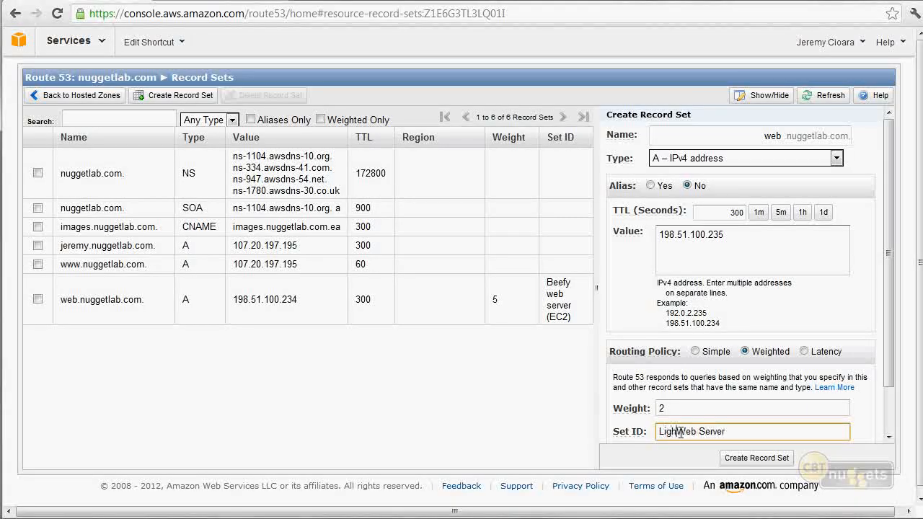
pyautogui.click(770, 461)
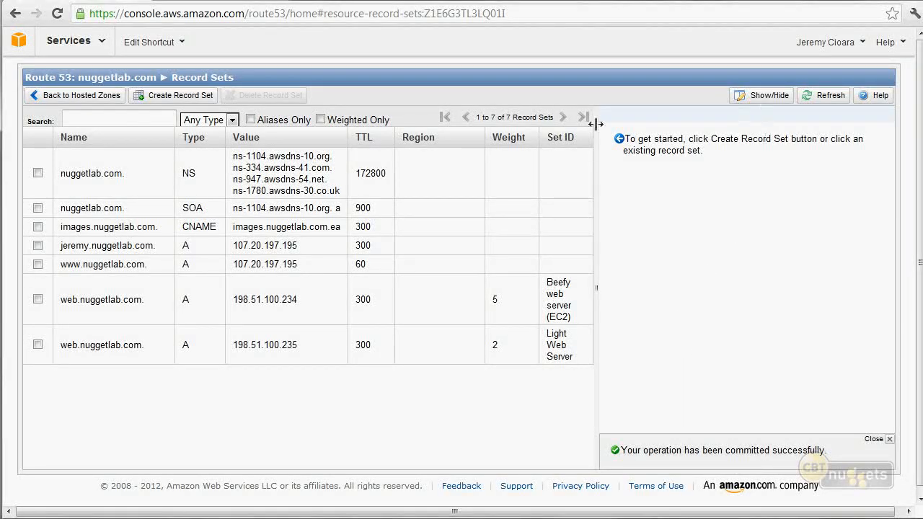
# Start a third weighted A record named web with the value 198.51.100.236
pyautogui.click(154, 101)
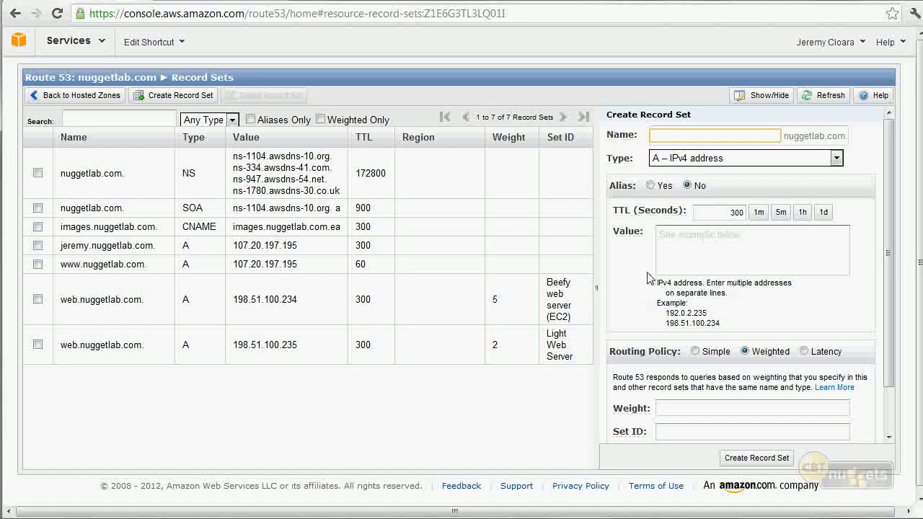
pyautogui.write('web')
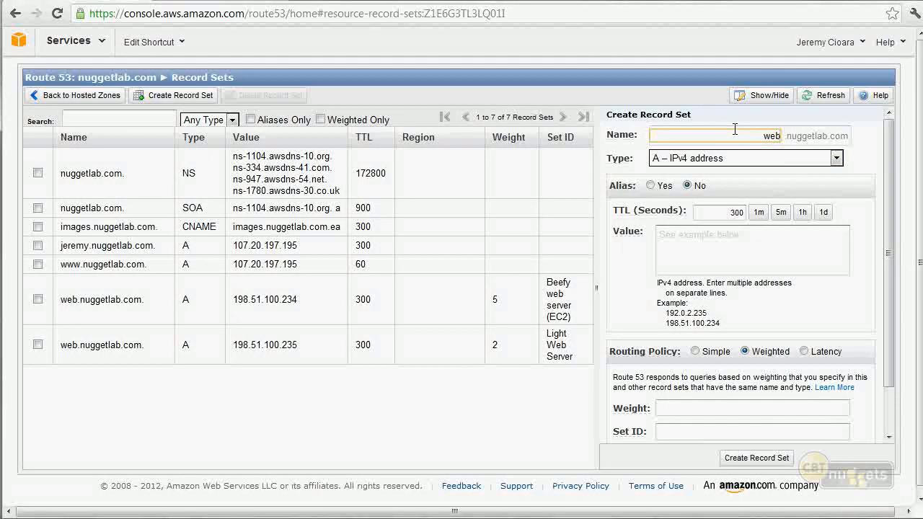
pyautogui.click(763, 256)
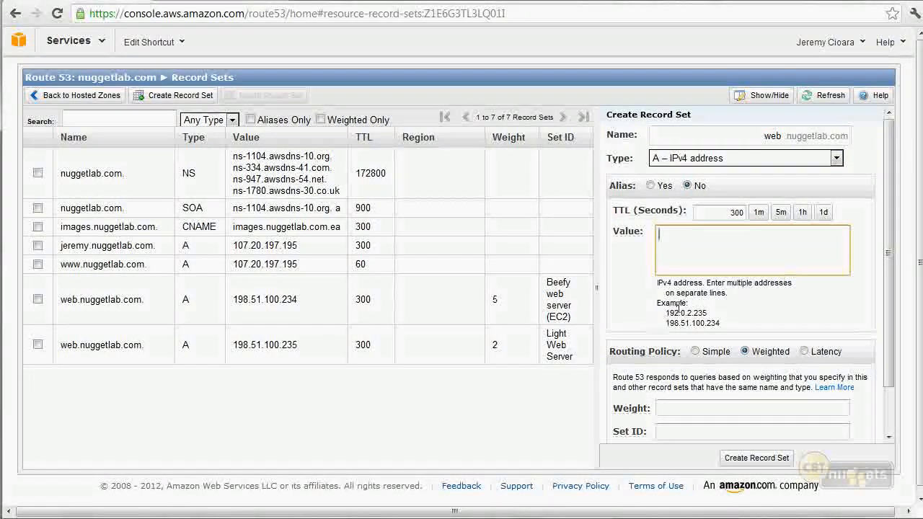
pyautogui.write('198.51.100.234')
pyautogui.press('BackSpace')
pyautogui.write('6')
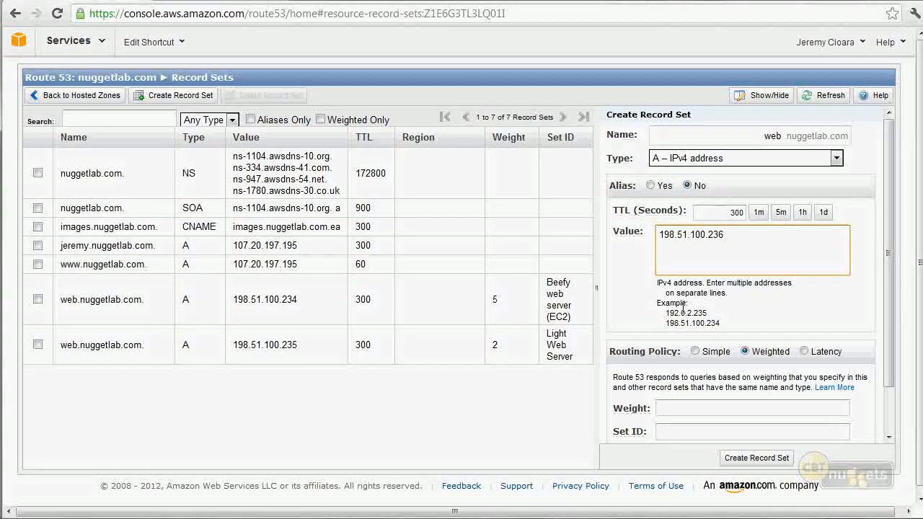
# Give the third web record a weight of 3 and the Set ID "Moderate Web Server", and create the record set
pyautogui.click(721, 408)
pyautogui.write('3')
pyautogui.press('Tab')
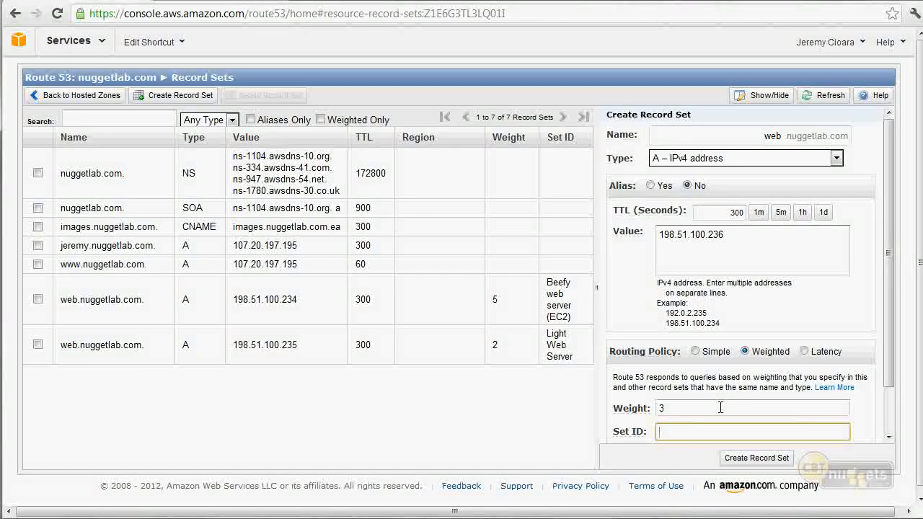
pyautogui.write('Moderate Web Serve')
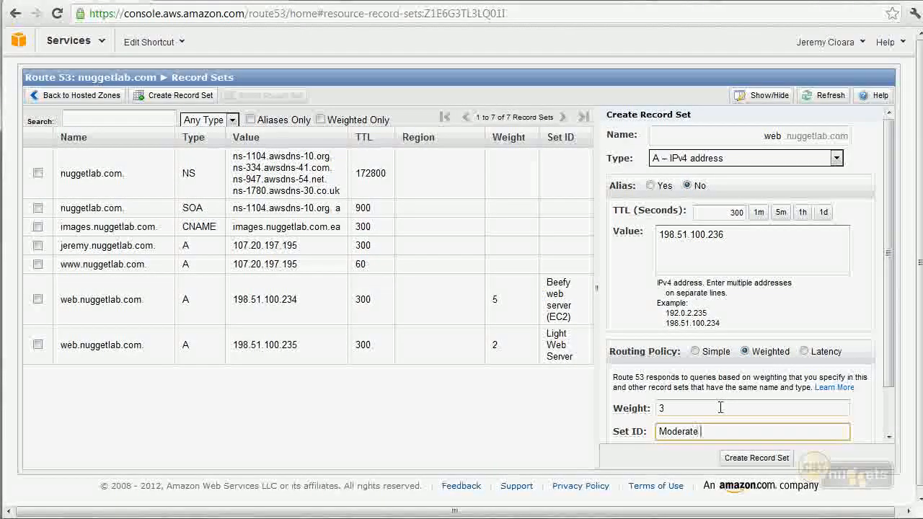
pyautogui.write('r')
pyautogui.click(757, 458)
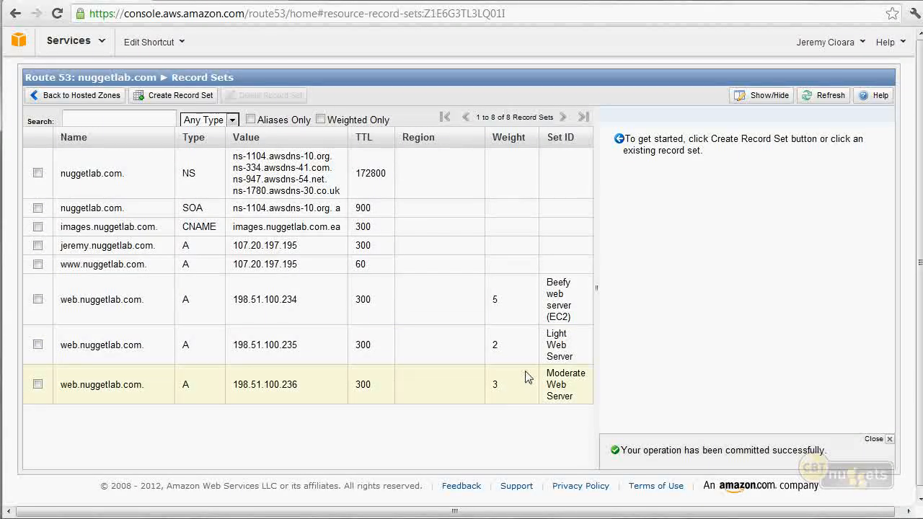
# Start a new A record named web2 with the value 198.51.100.250
pyautogui.click(199, 97)
pyautogui.click(765, 137)
pyautogui.write('web2')
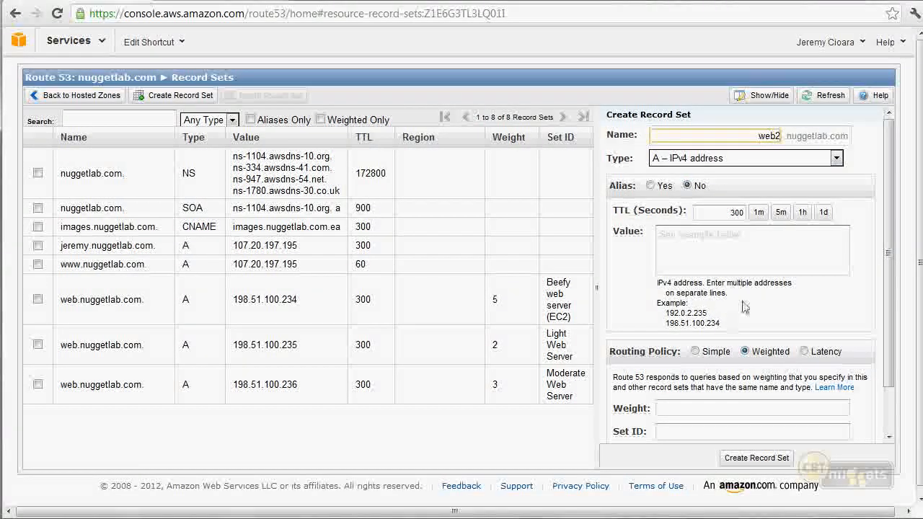
pyautogui.click(735, 245)
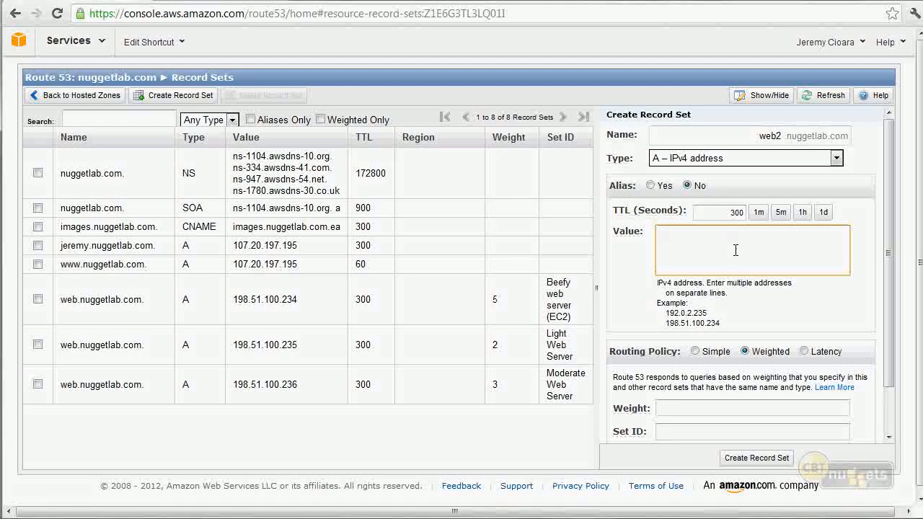
pyautogui.write('198.51.100.234')
pyautogui.press('BackSpace')
pyautogui.press('BackSpace')
pyautogui.write('250')
# Set the web2 record's routing policy to Latency
pyautogui.rightClick(809, 353)
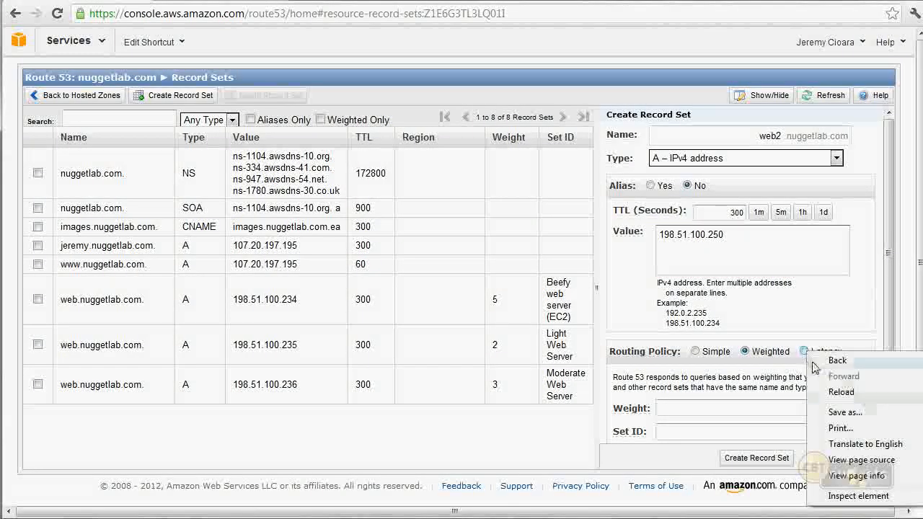
pyautogui.click(809, 353)
pyautogui.click(805, 352)
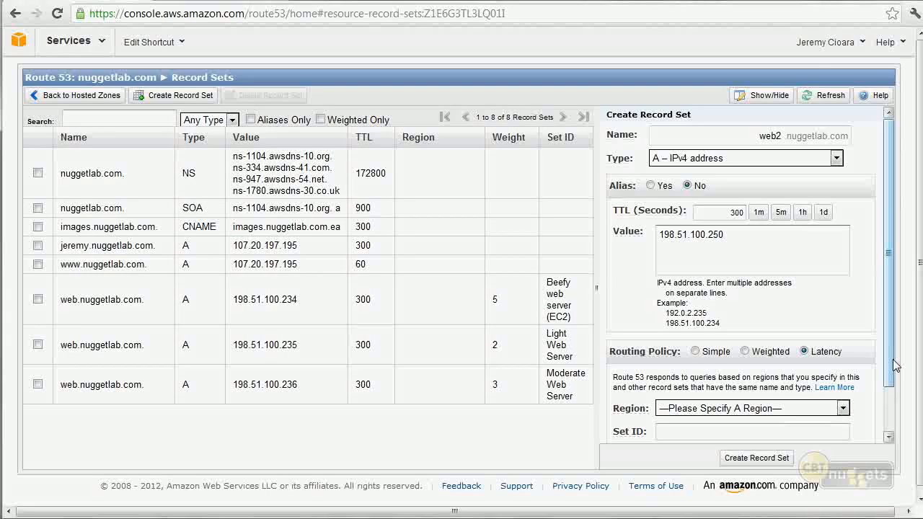
pyautogui.scroll(-2, 893, 419)
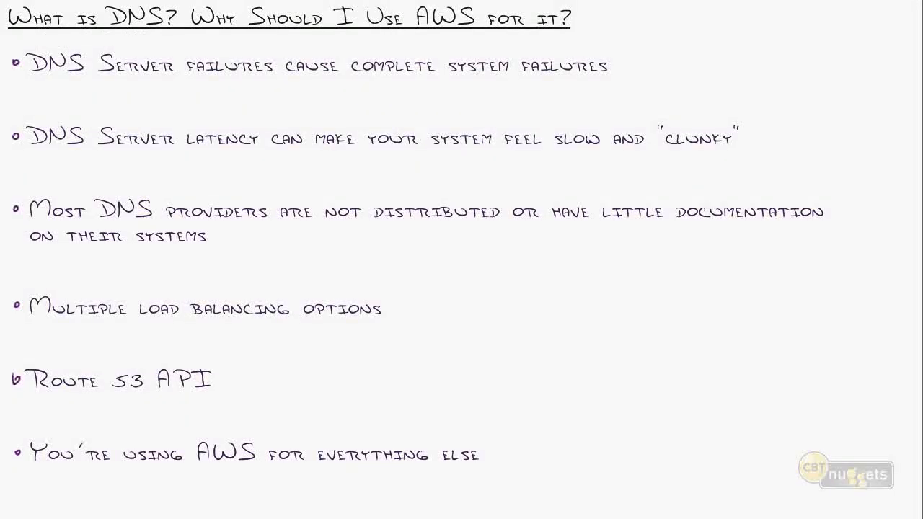
# On the DNS whiteboard slide, sketch a blue globe with continent outlines and polar caps beside the lower bullets
pyautogui.moveTo(532, 275)
pyautogui.mouseDown()
pyautogui.moveTo(584, 252)
pyautogui.moveTo(851, 293)
pyautogui.moveTo(768, 514)
pyautogui.moveTo(502, 462)
pyautogui.moveTo(576, 288)
pyautogui.moveTo(638, 310)
pyautogui.moveTo(650, 491)
pyautogui.moveTo(588, 477)
pyautogui.moveTo(500, 382)
pyautogui.moveTo(538, 317)
pyautogui.mouseUp()
pyautogui.moveTo(712, 312)
pyautogui.mouseDown()
pyautogui.moveTo(828, 295)
pyautogui.moveTo(722, 404)
pyautogui.moveTo(705, 309)
pyautogui.moveTo(732, 286)
pyautogui.mouseUp()
pyautogui.moveTo(794, 407)
pyautogui.mouseDown()
pyautogui.moveTo(819, 398)
pyautogui.moveTo(850, 441)
pyautogui.moveTo(792, 406)
pyautogui.mouseUp()
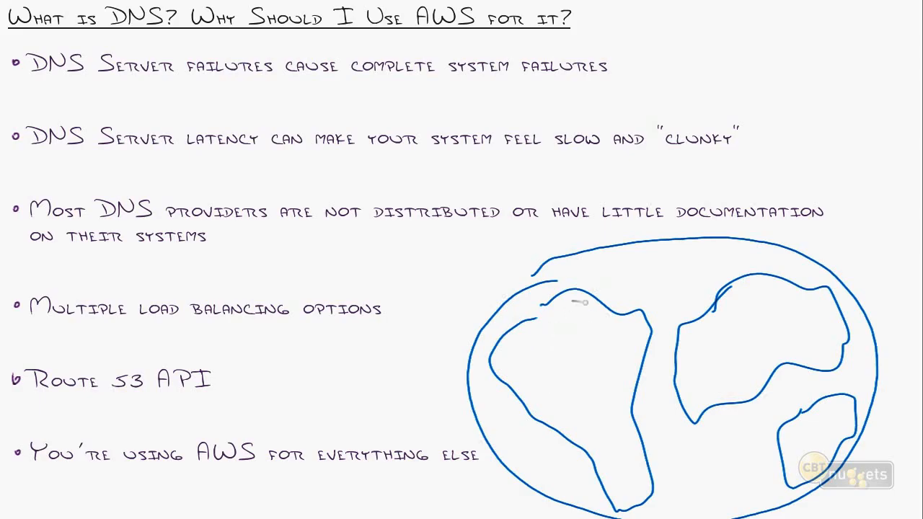
pyautogui.moveTo(695, 235); pyautogui.dragTo(595, 256)
pyautogui.moveTo(671, 513); pyautogui.dragTo(754, 506)
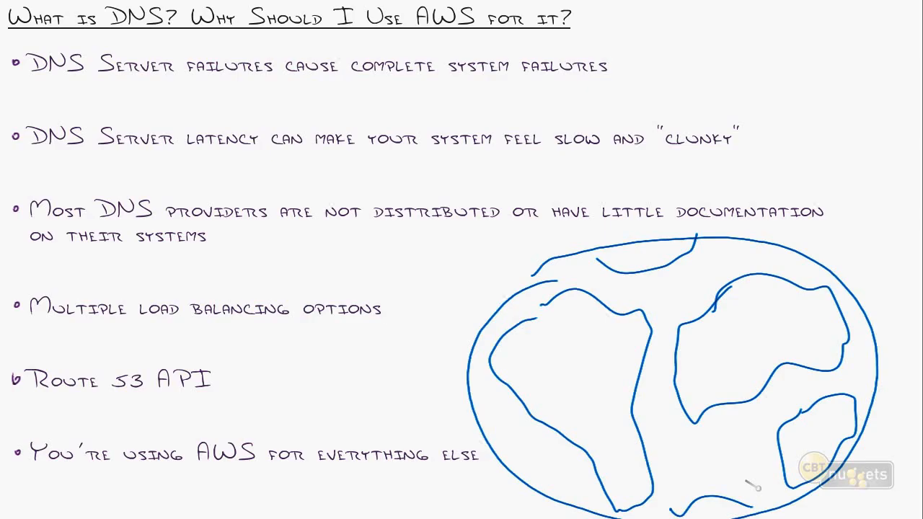
# Switch back to the Route 53 console and examine the regions available for the web2 record's latency routing
pyautogui.hotkey('alt', 'Tab')
pyautogui.hotkey('alt', 'Tab')
pyautogui.hotkey('alt', 'Tab')
pyautogui.hotkey('alt', 'Tab')
pyautogui.hotkey('alt', 'Tab')
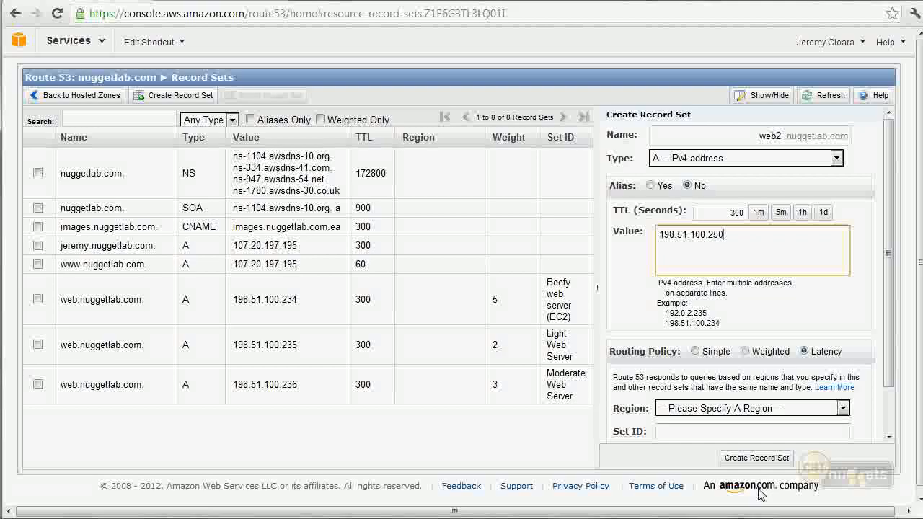
pyautogui.scroll(-3, 721, 303)
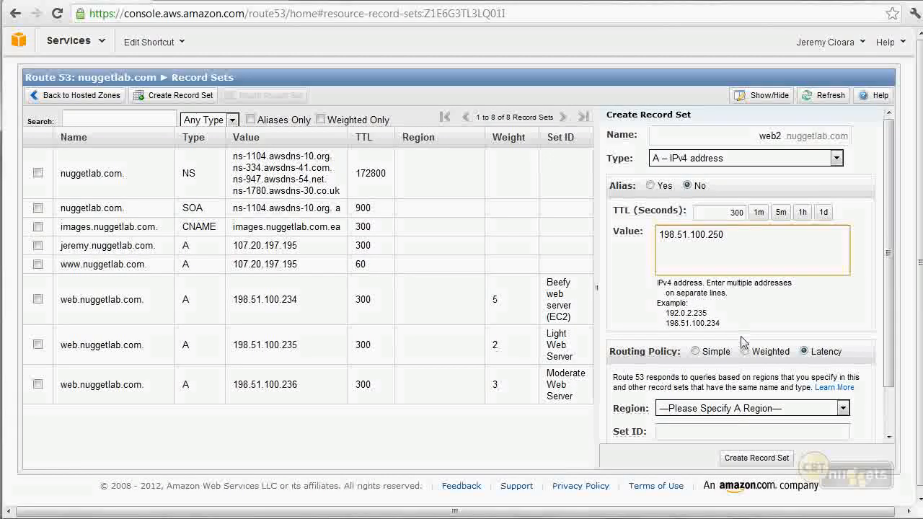
pyautogui.click(739, 408)
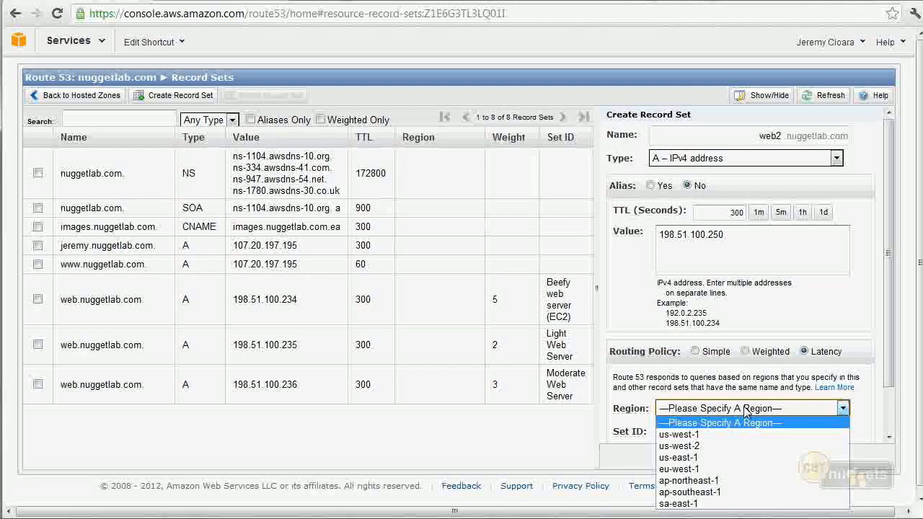
pyautogui.click(747, 409)
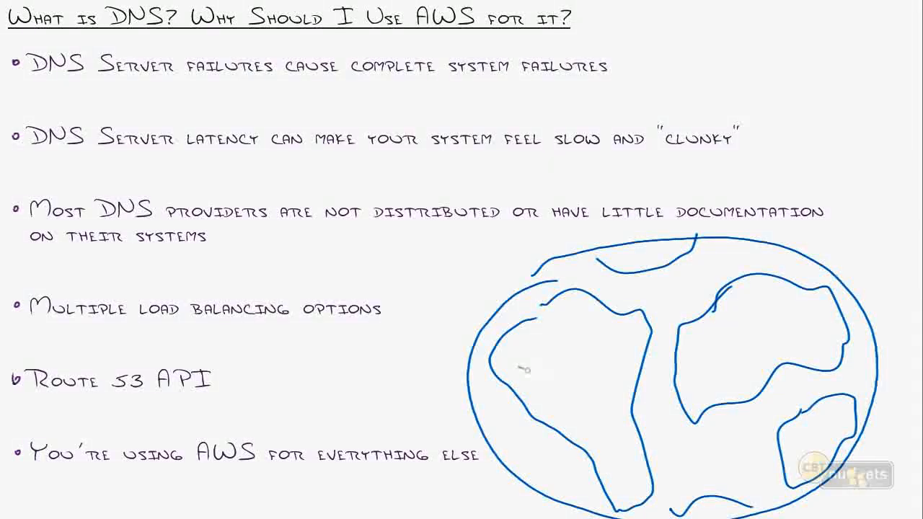
# On the whiteboard globe, draw two circled EC2 labels on the west and east coasts of the American continent
pyautogui.moveTo(514, 370); pyautogui.dragTo(545, 378)
pyautogui.moveTo(632, 320)
pyautogui.mouseDown()
pyautogui.moveTo(649, 329)
pyautogui.moveTo(620, 349)
pyautogui.moveTo(626, 336)
pyautogui.moveTo(648, 331)
pyautogui.mouseUp()
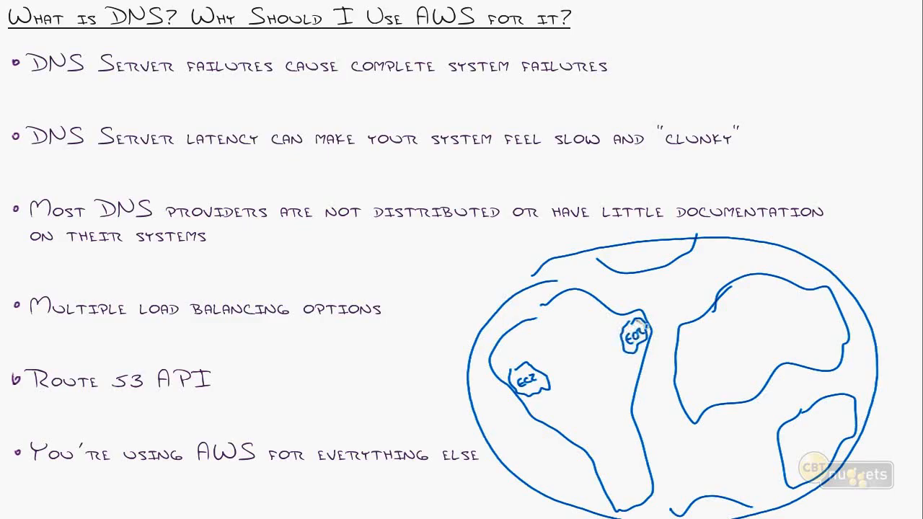